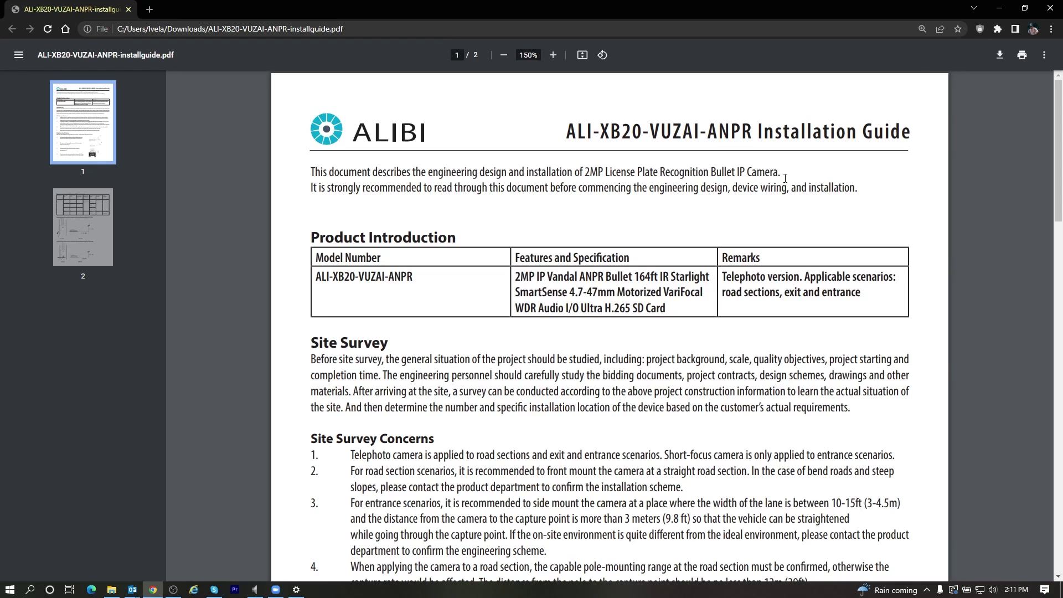
scroll(571, 357, down, 2)
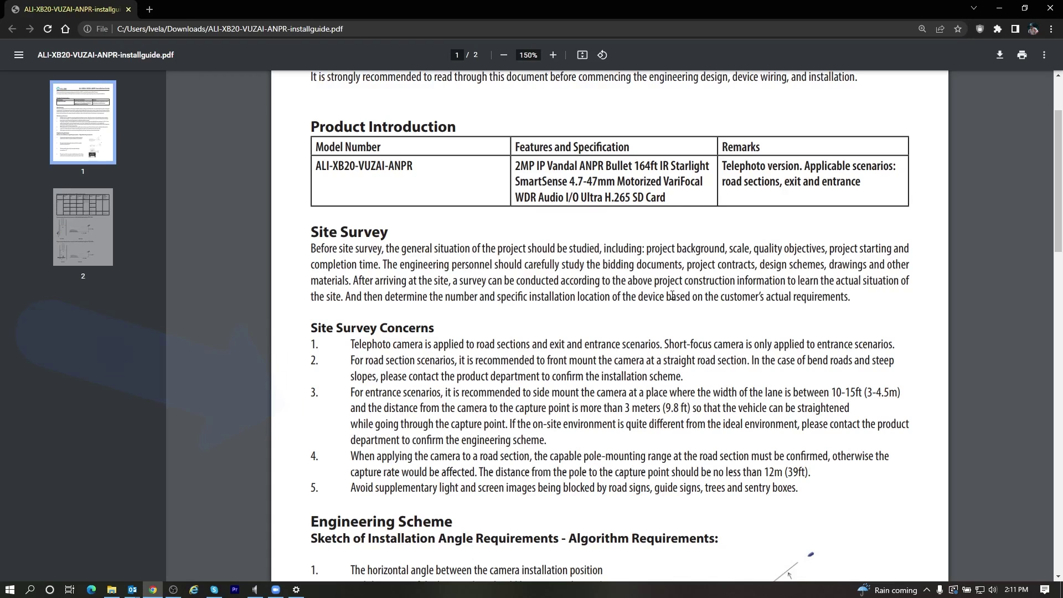
scroll(672, 295, down, 7)
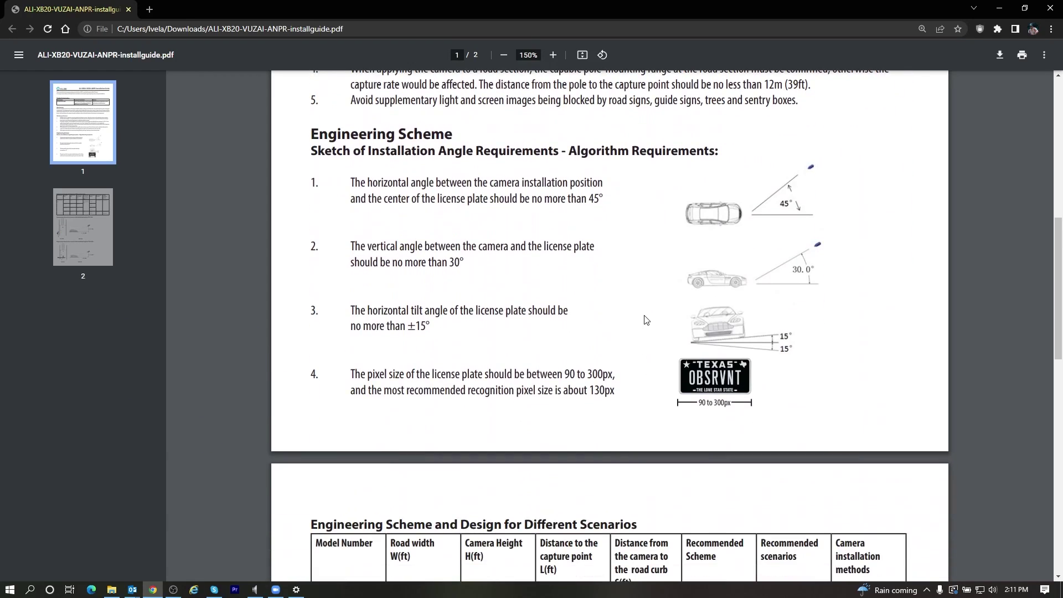
scroll(646, 320, down, 7)
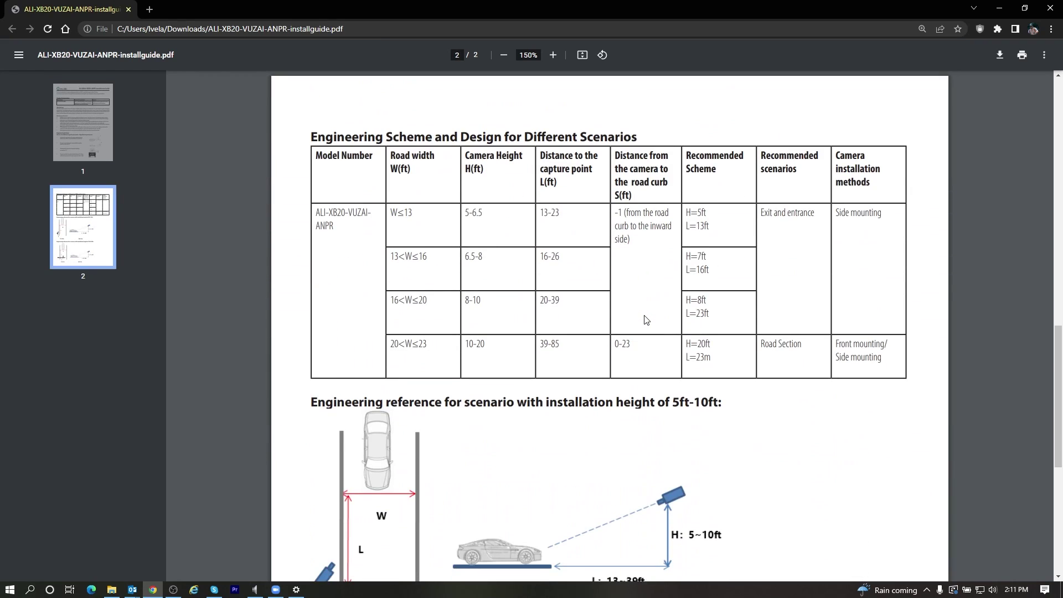
scroll(647, 320, down, 2)
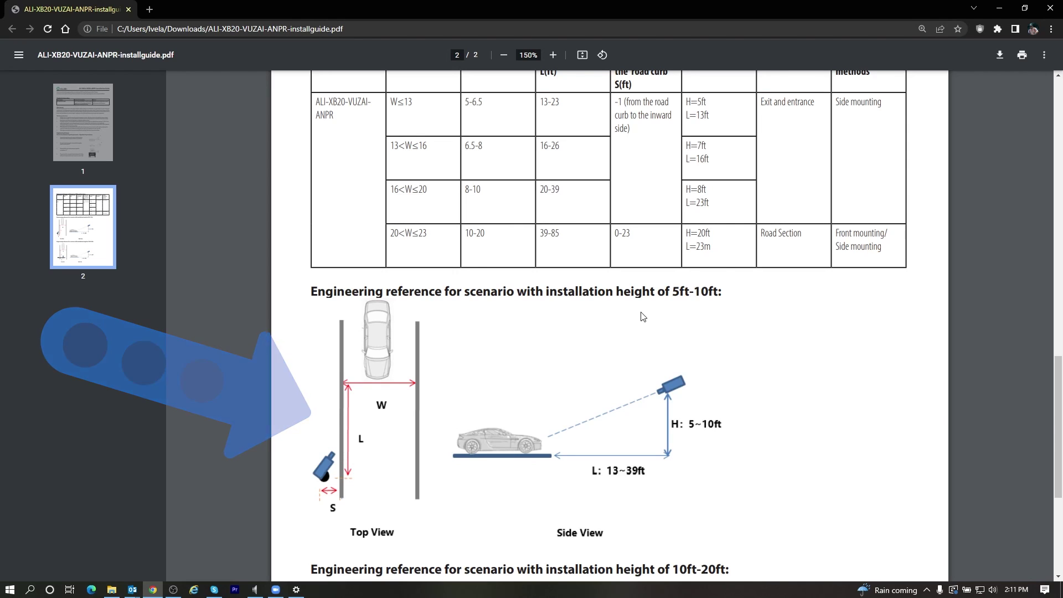
scroll(643, 317, down, 2)
scroll(642, 305, down, 3)
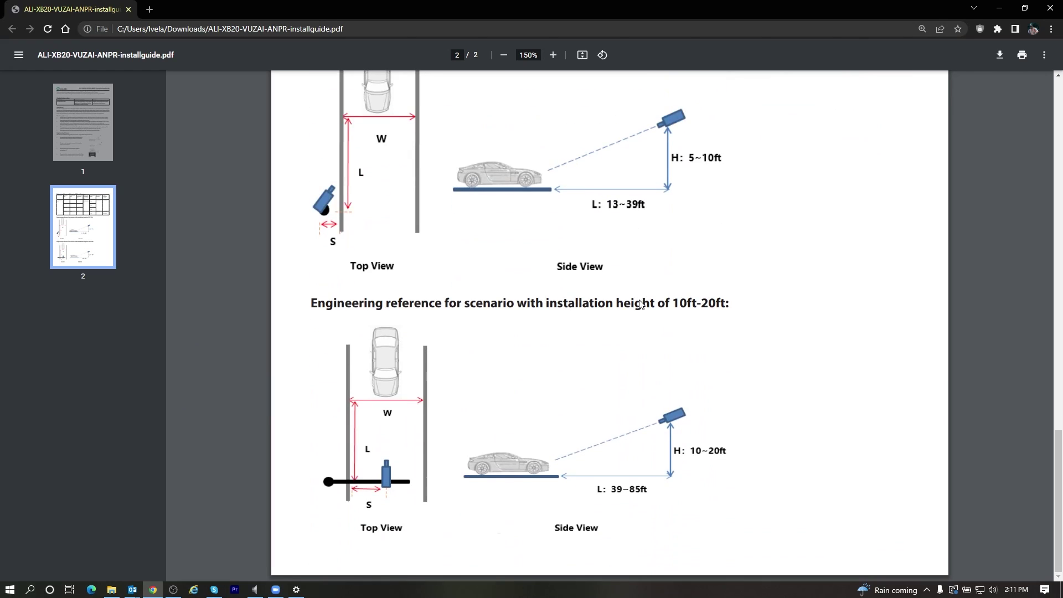
scroll(640, 299, up, 20)
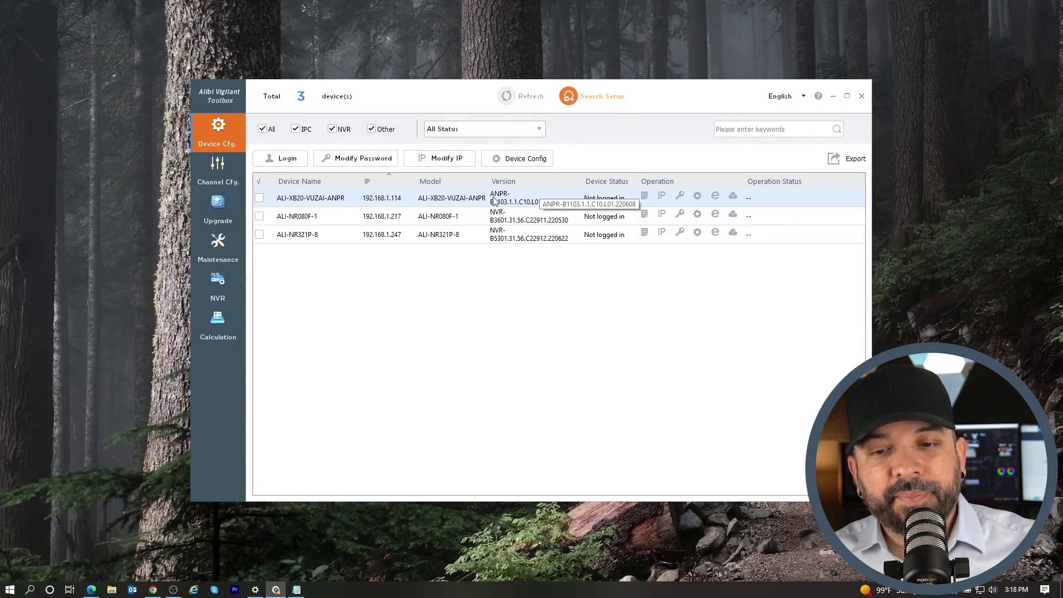
mouse_move(384, 96)
mouse_down()
mouse_move(400, 103)
mouse_move(371, 93)
mouse_up()
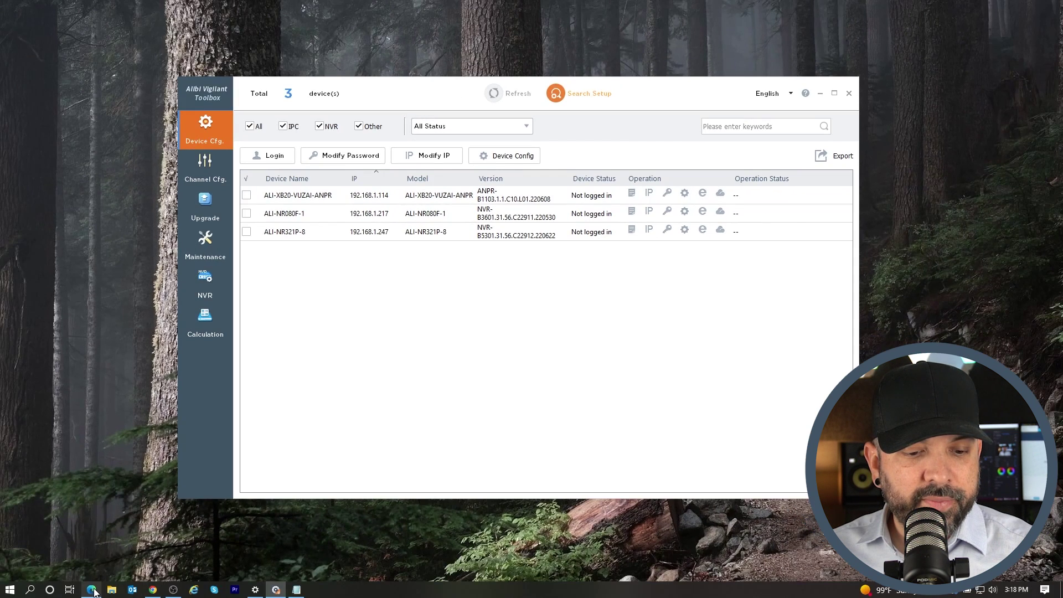
Load the ANPR camera's web page at 192.168.1.114 in a new browser tab
click(93, 591)
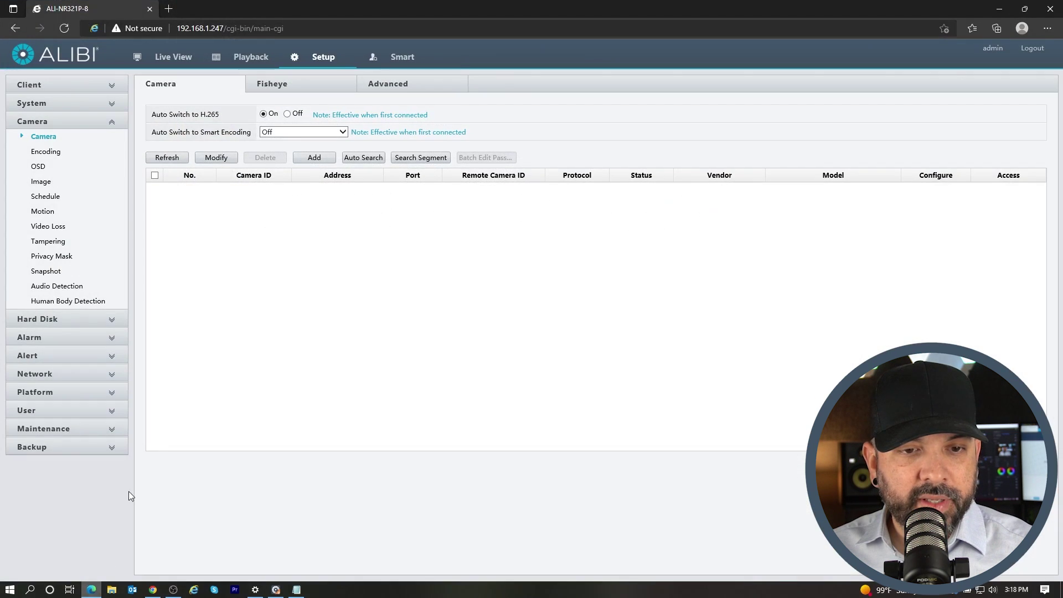
click(168, 9)
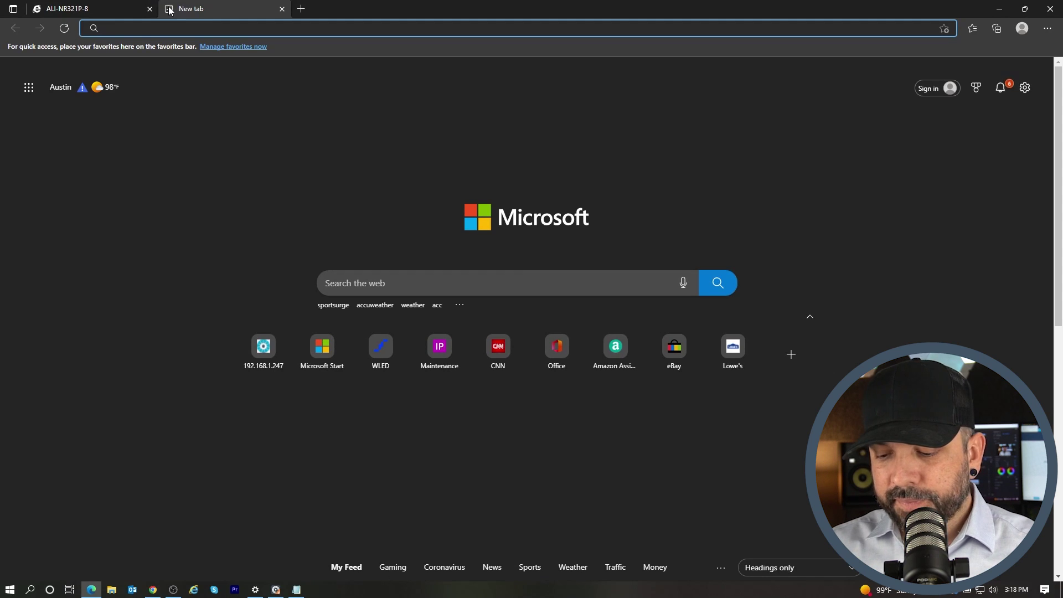
text(192.168.)
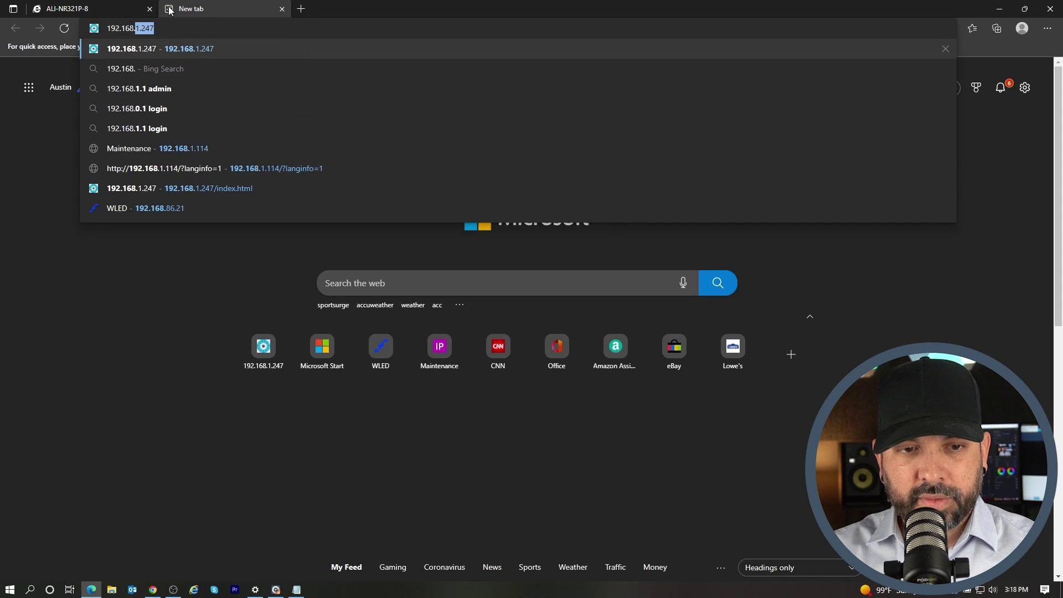
text(1.114)
key(Return)
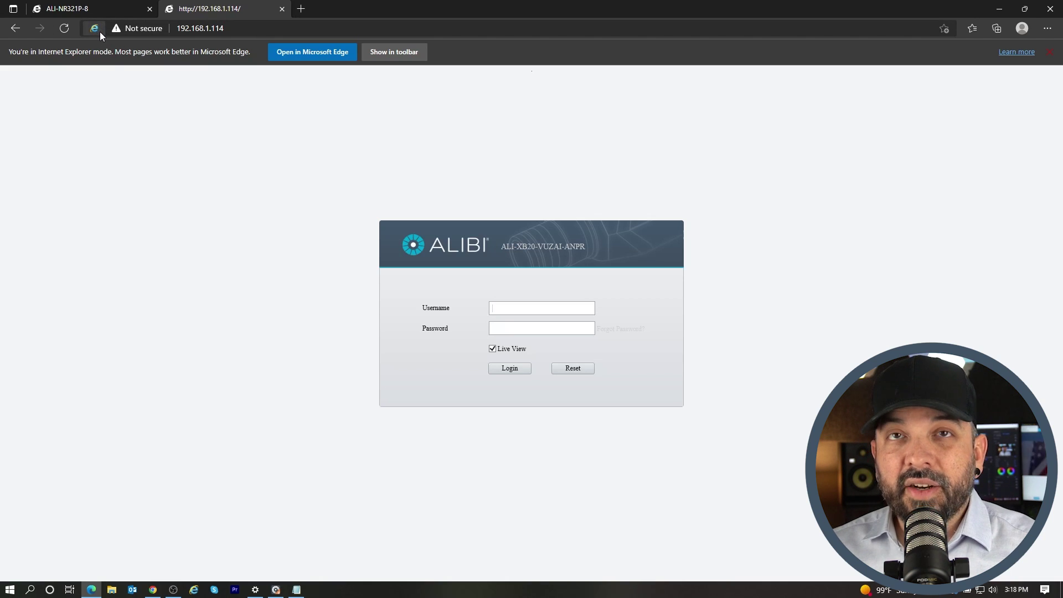
Dismiss the Internet Explorer mode notice and sign in to the camera as admin
click(1052, 52)
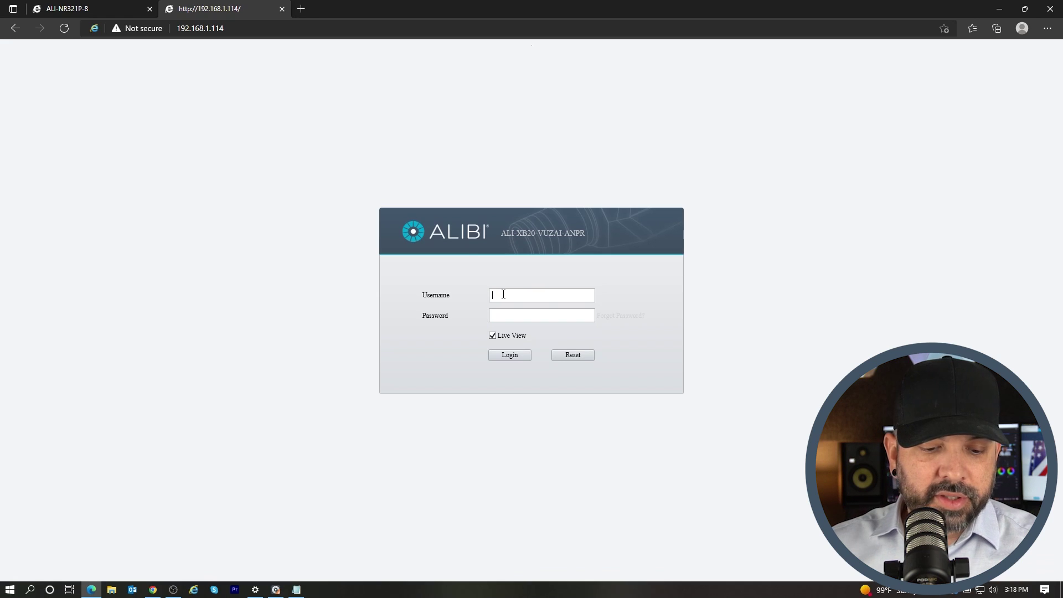
text(admin)
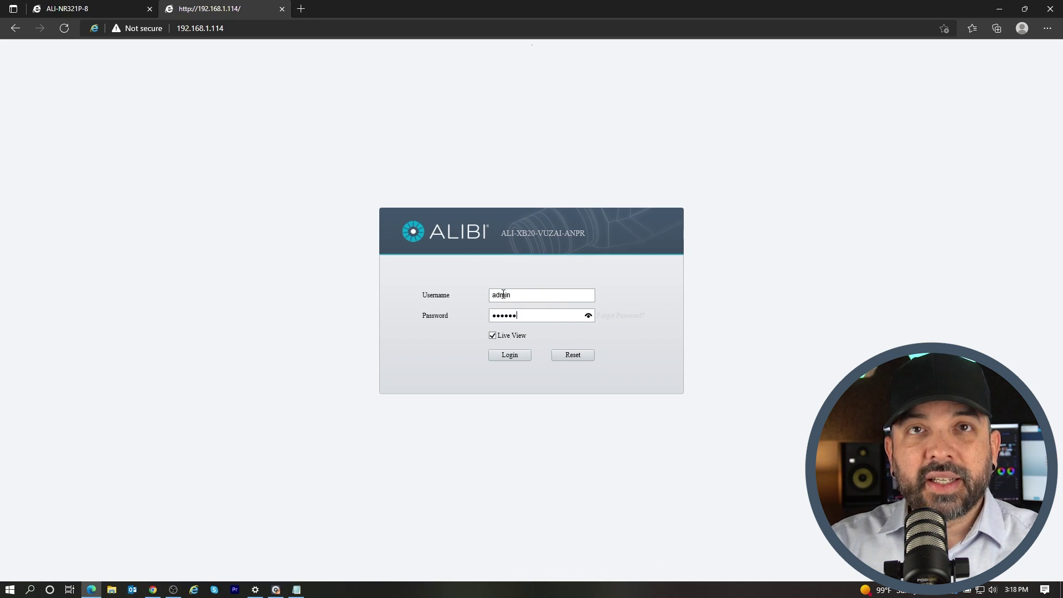
click(507, 359)
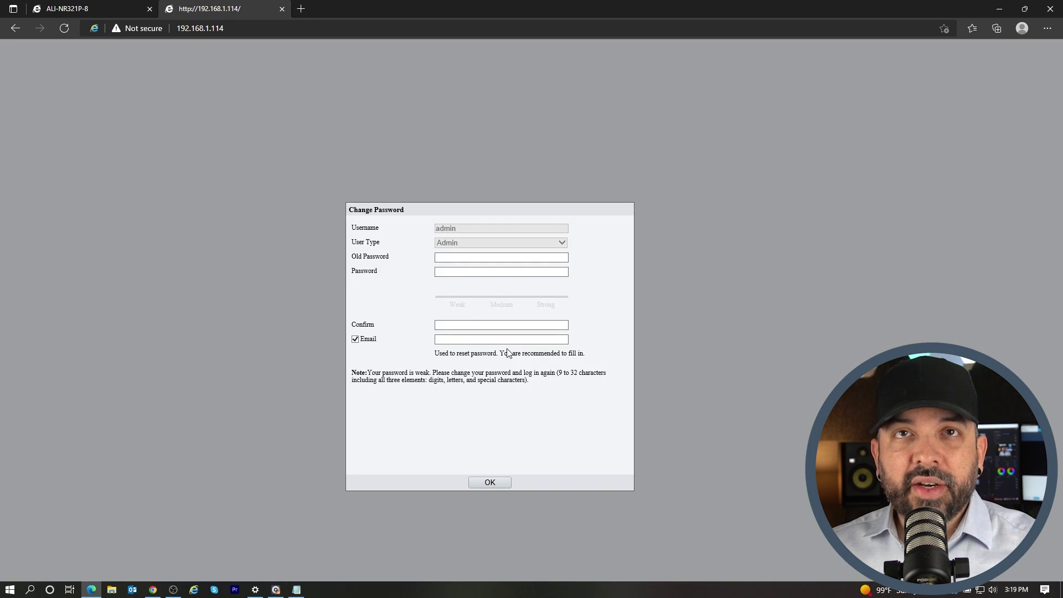
Enter the old admin password, then a strong new password and its confirmation
click(453, 258)
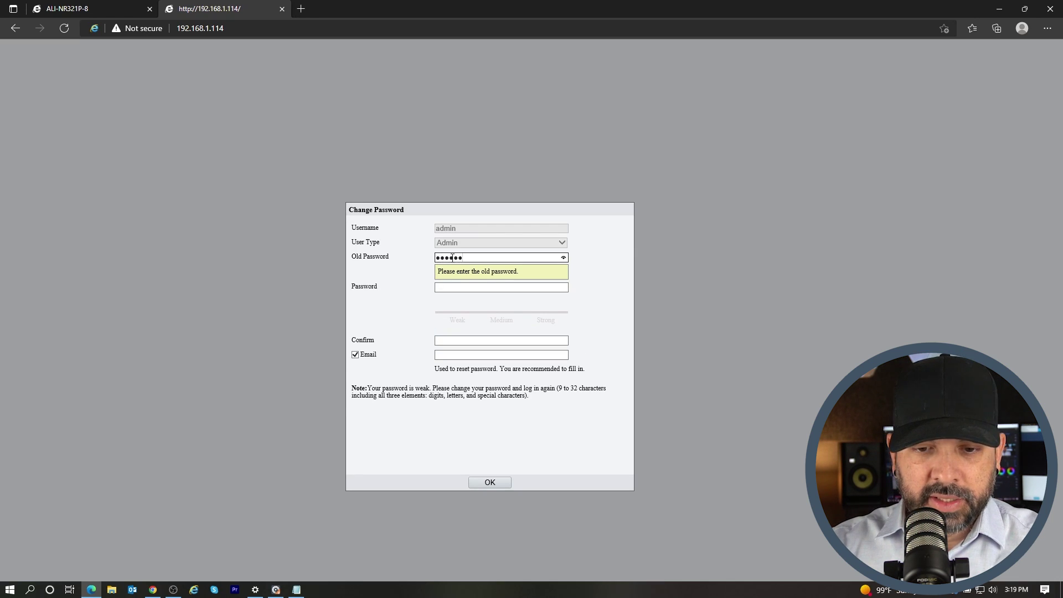
key(Tab)
text(****)
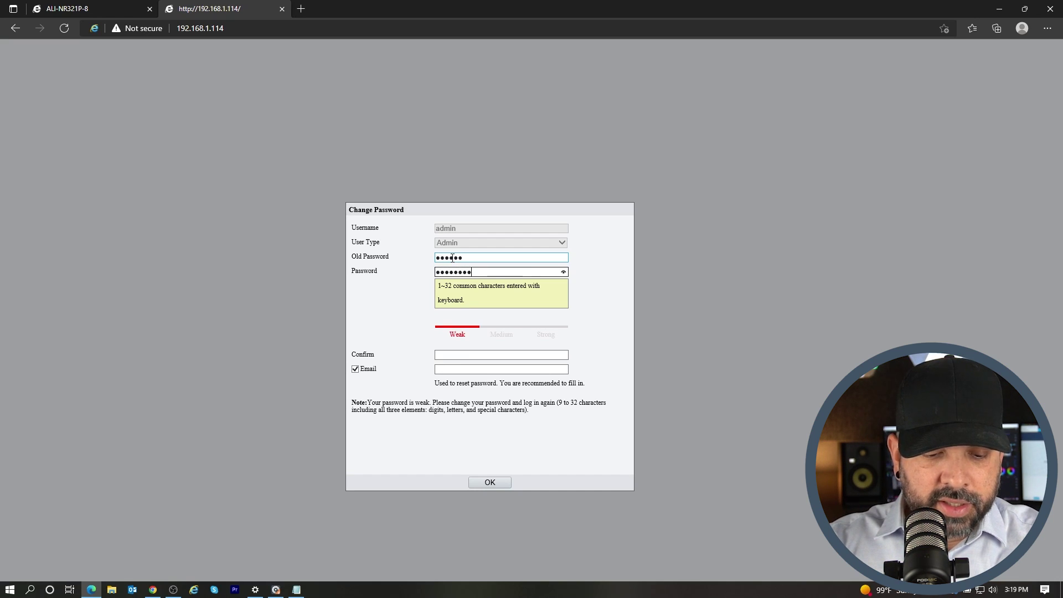
text(******)
key(Tab)
text(****)
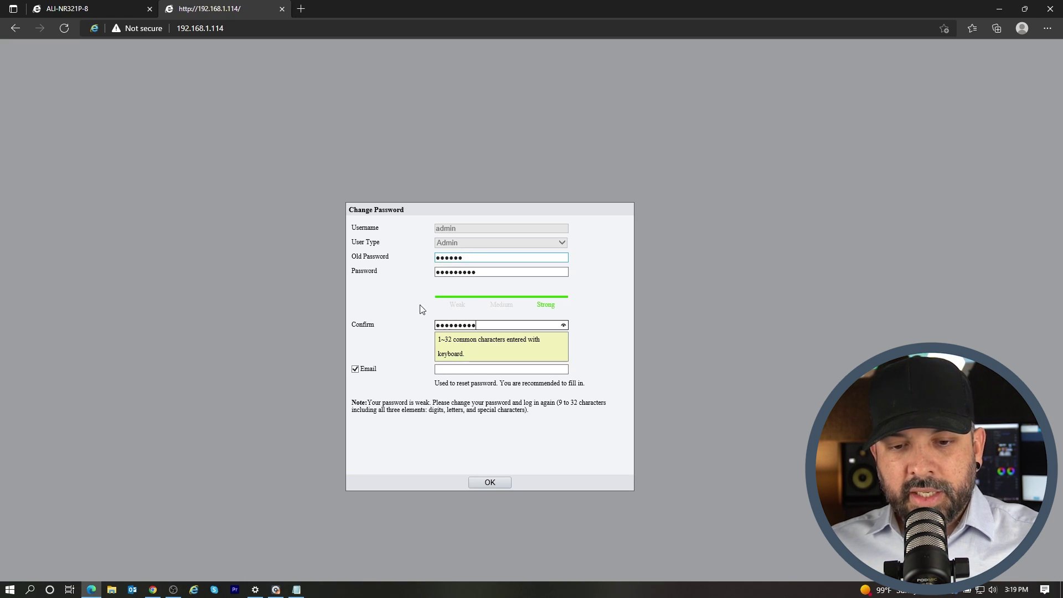
click(410, 330)
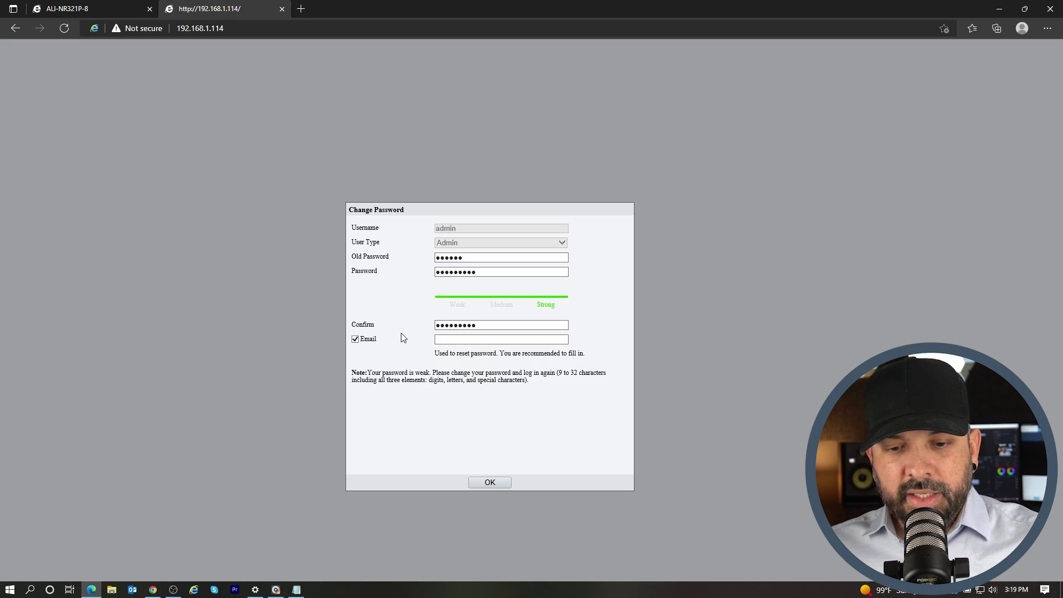
Skip the recovery e-mail, accept the security warnings, and save the password change
click(356, 340)
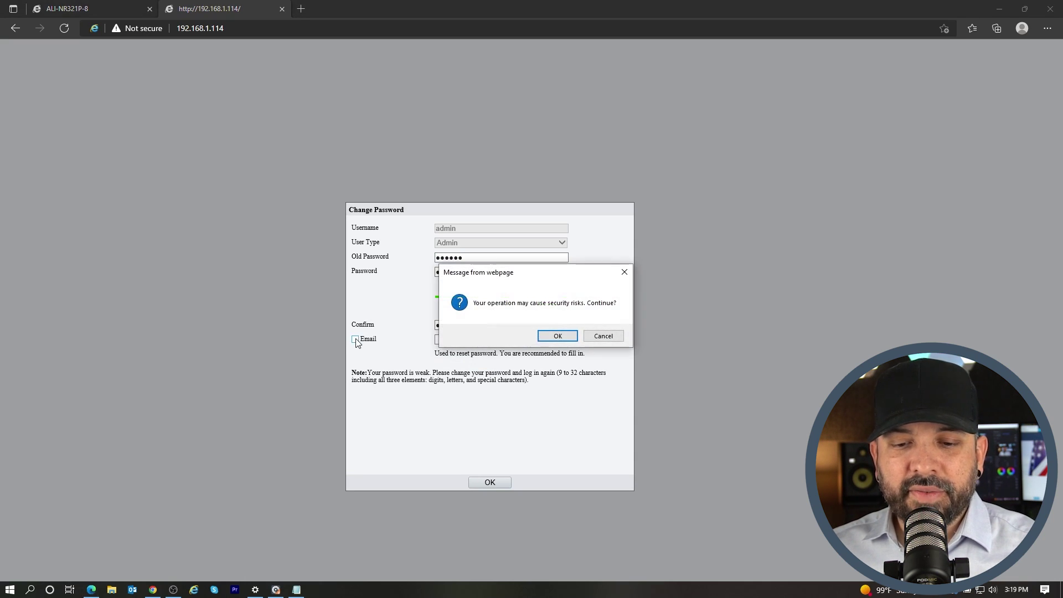
click(560, 336)
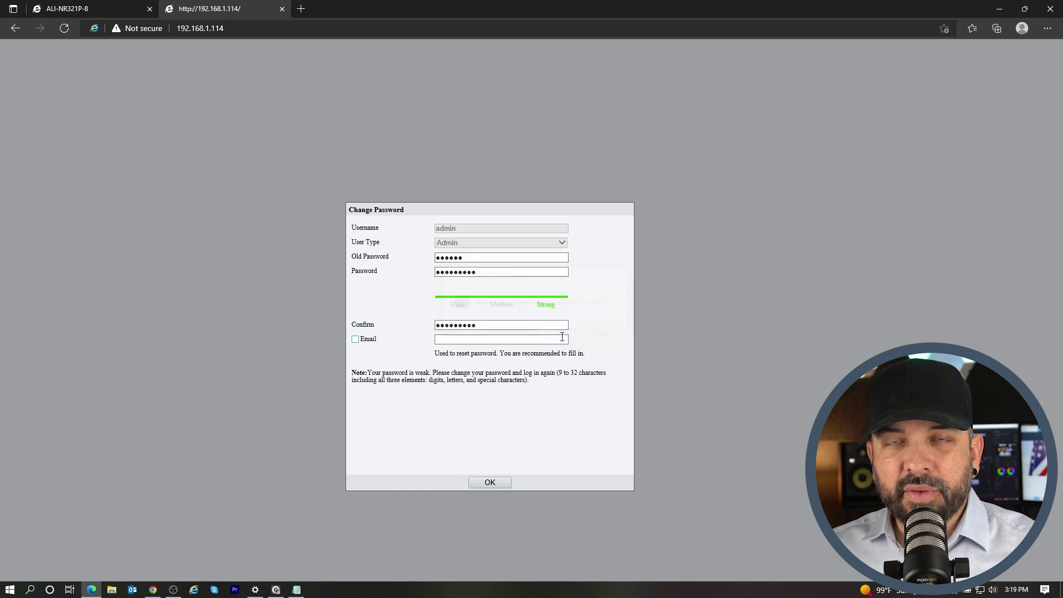
click(493, 484)
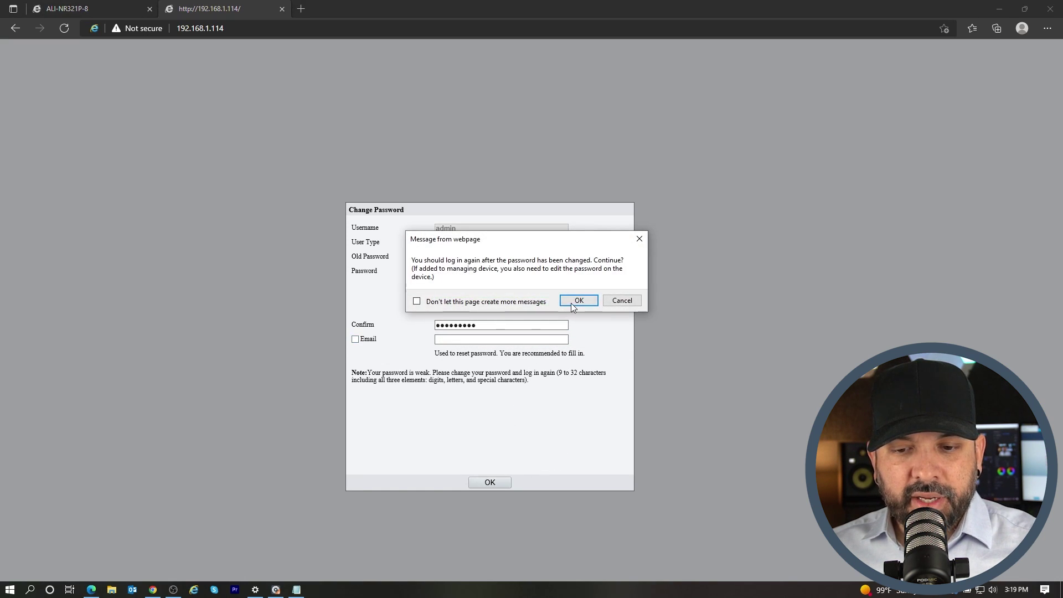
click(575, 304)
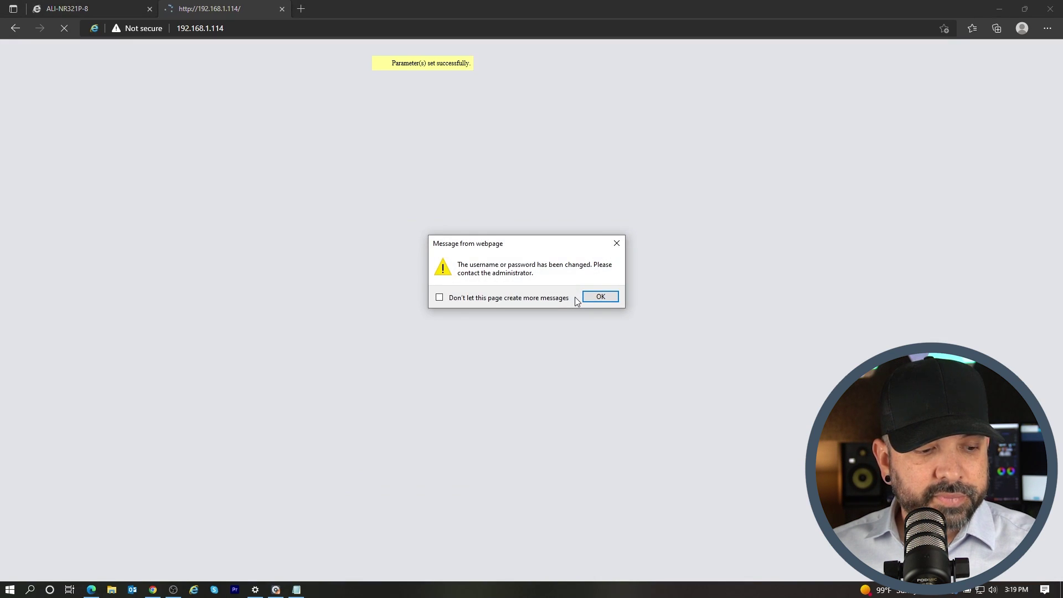
click(603, 294)
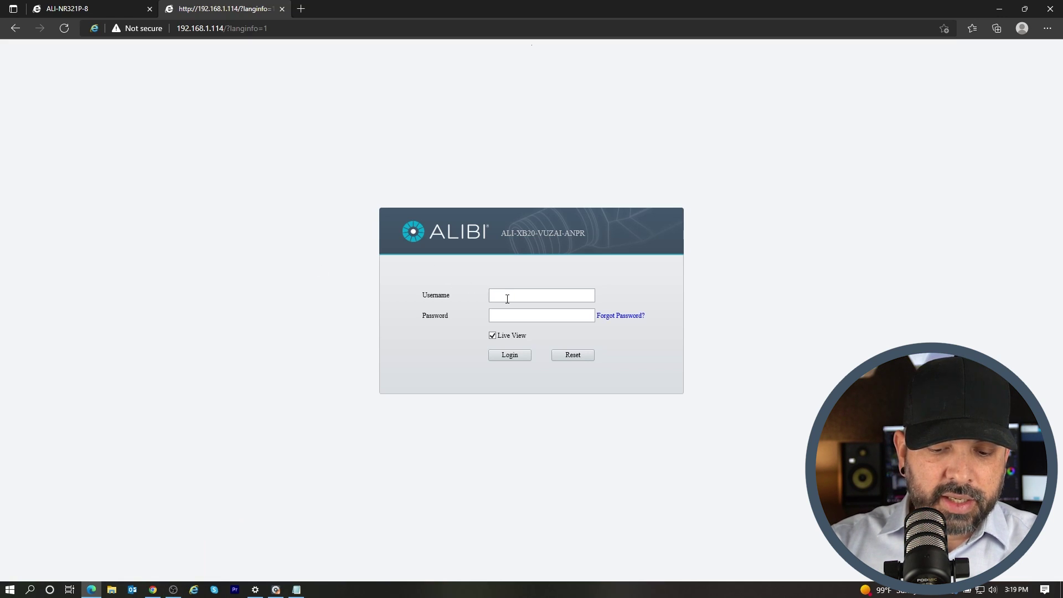
Log back in as admin with the new password and go to the Setup section
text(dmin123)
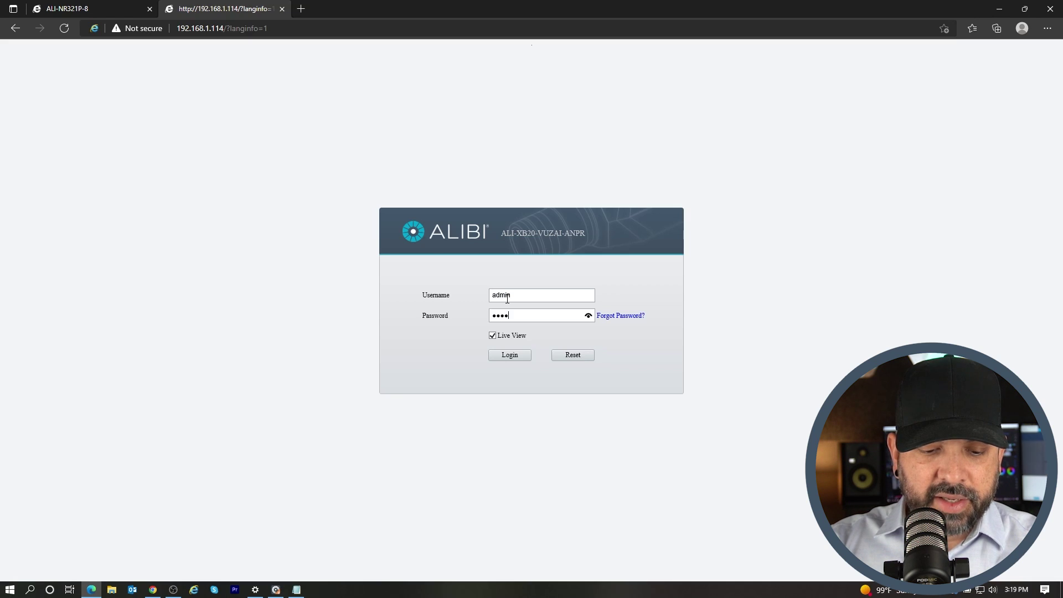
key(Return)
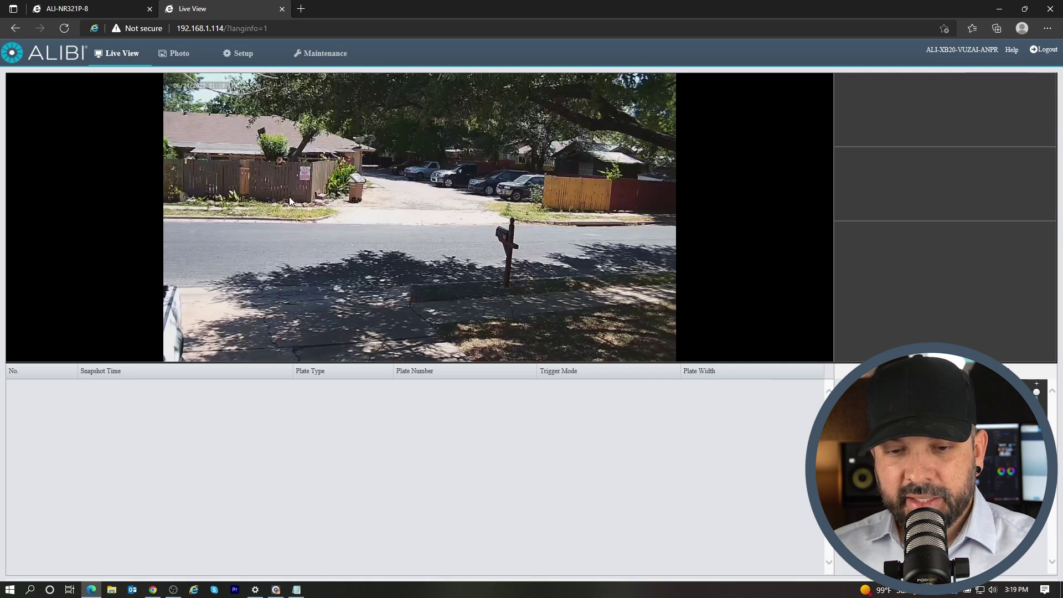
click(235, 59)
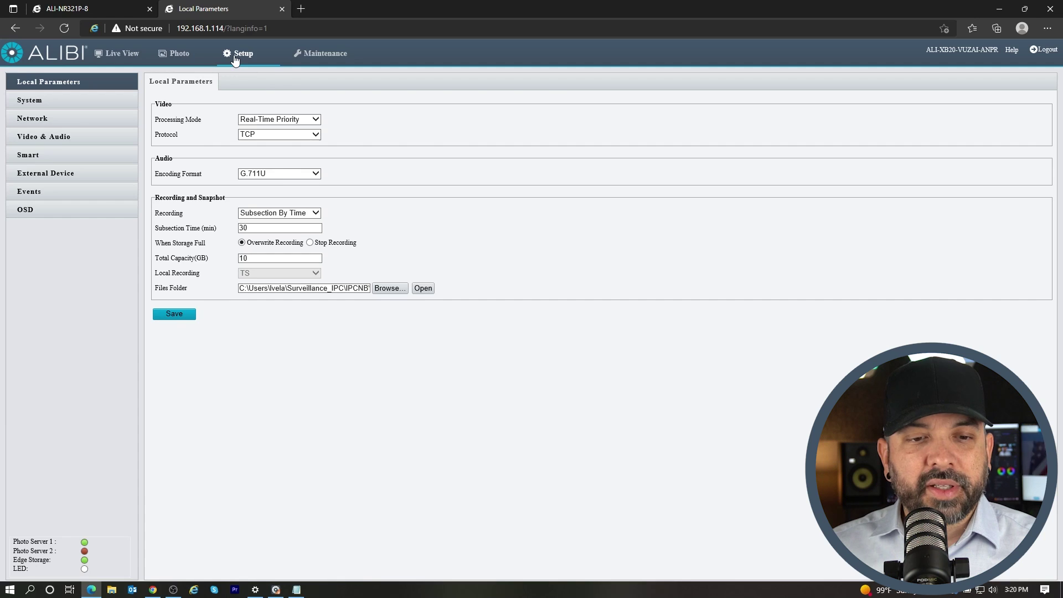
Set the camera to static IP 192.168.1.114 and save despite the network-interruption warning
click(53, 118)
click(310, 108)
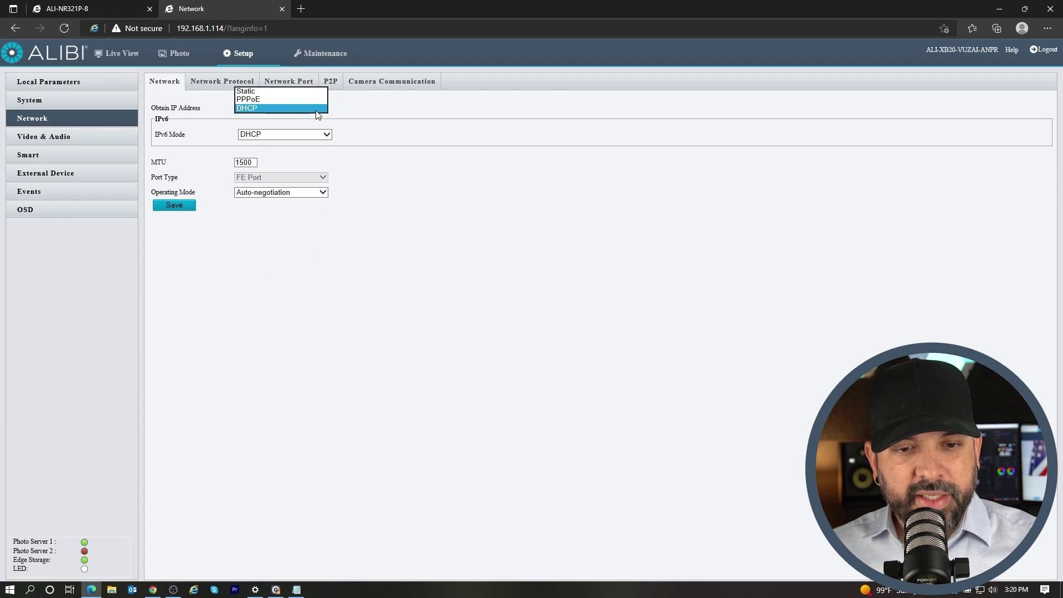
click(261, 91)
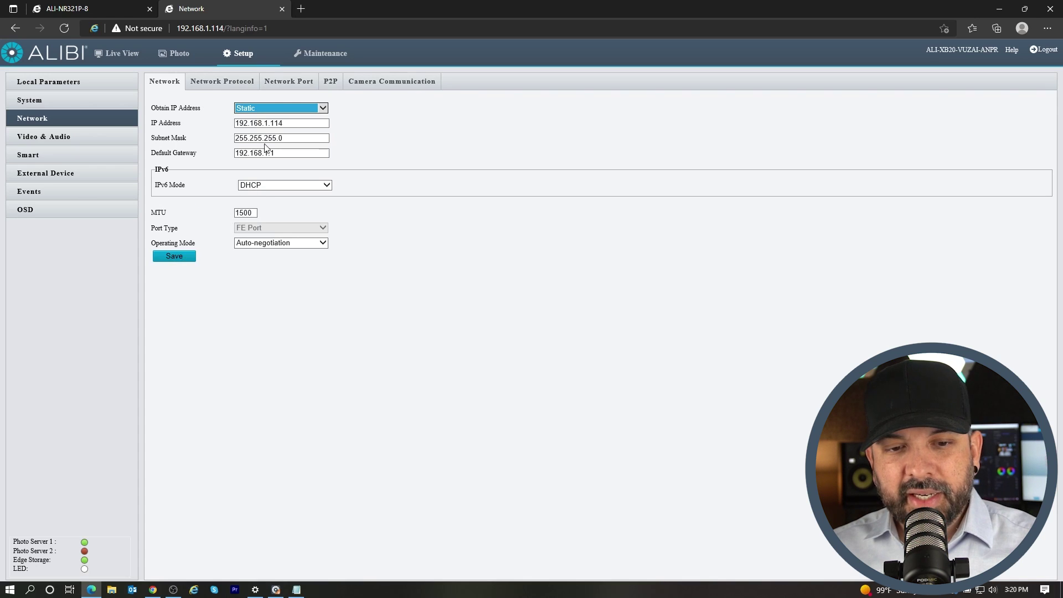
click(177, 256)
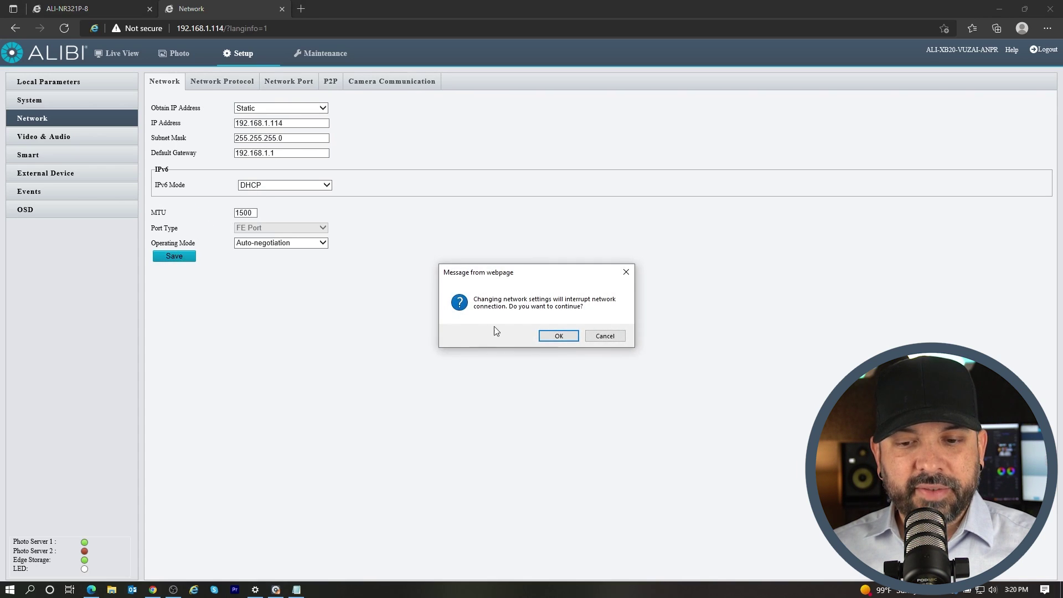
click(561, 337)
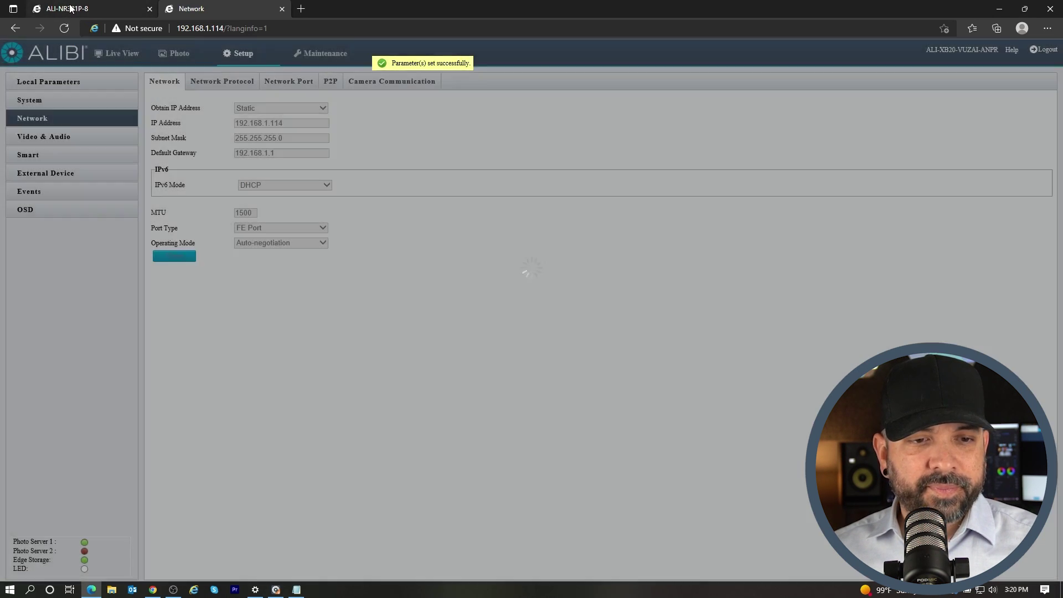
click(71, 8)
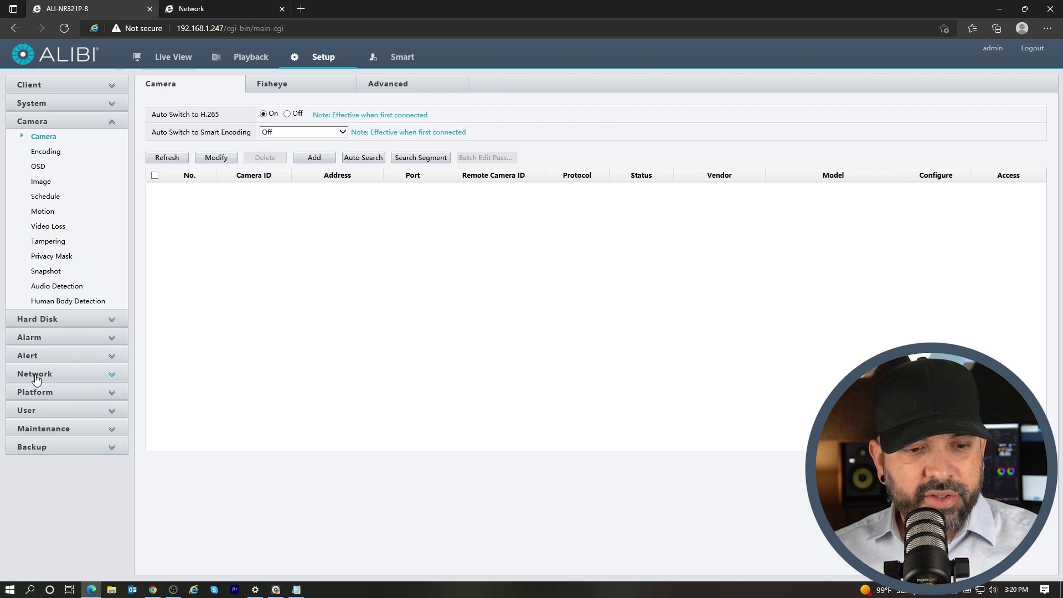
Check the NVR's TCP/IP address, return to its camera list, and bring up Vigilant Toolbox
click(35, 376)
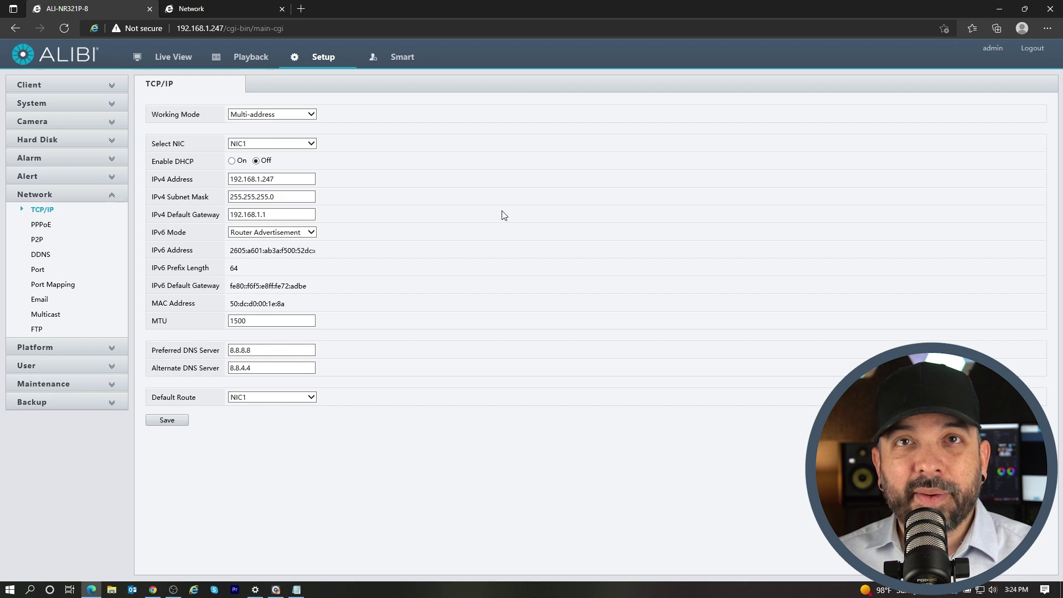
click(49, 122)
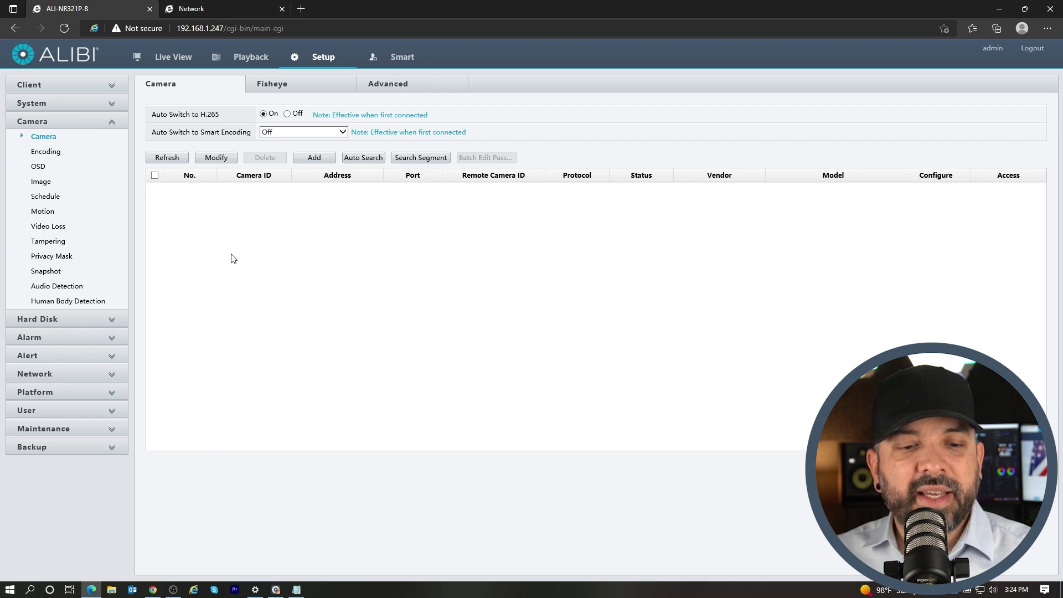
click(274, 590)
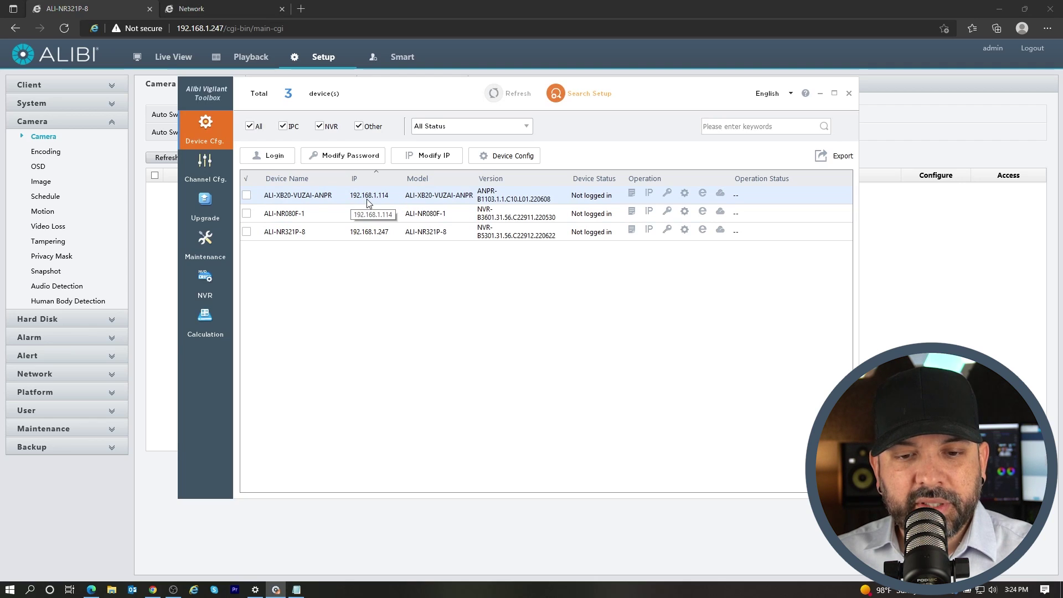
Add a camera at IP 192.168.1.114 with username admin and its password, and save
click(820, 93)
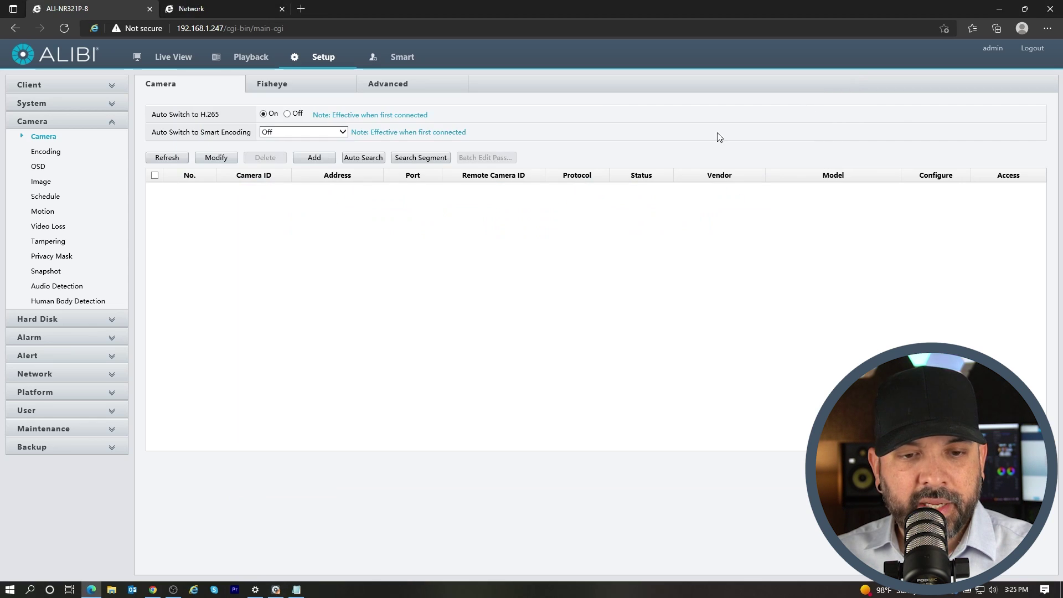
click(309, 160)
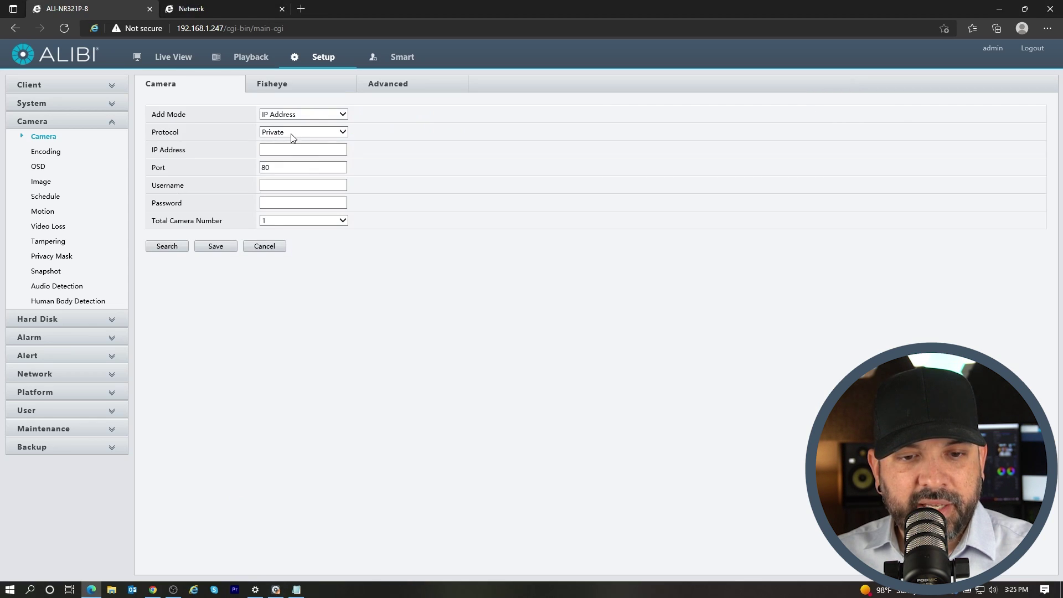
click(275, 150)
text(192.168.1.114)
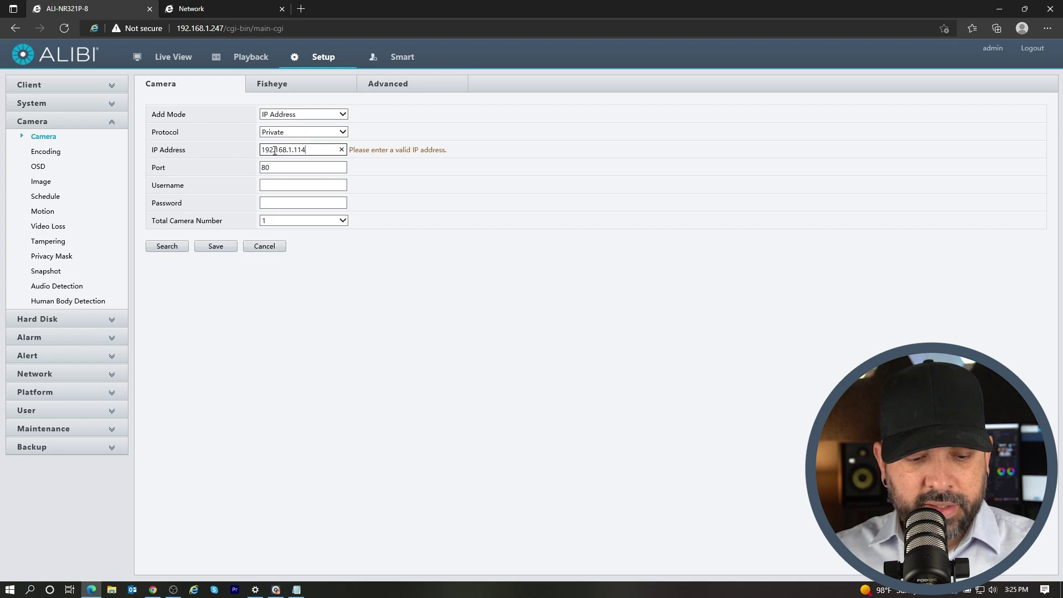
key(Tab)
key(Tab)
text(a)
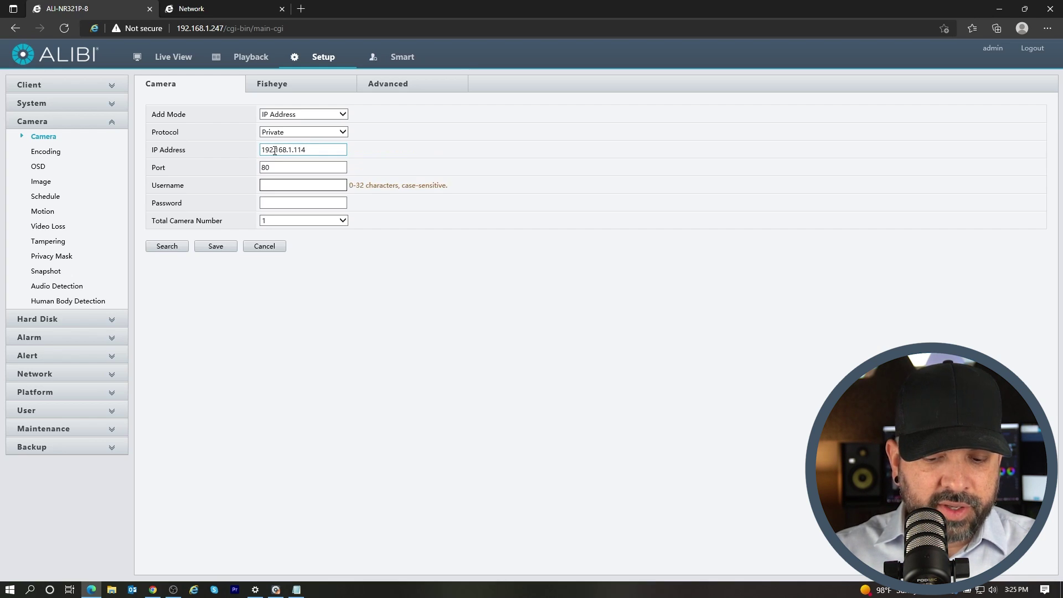
text(dmin)
key(Tab)
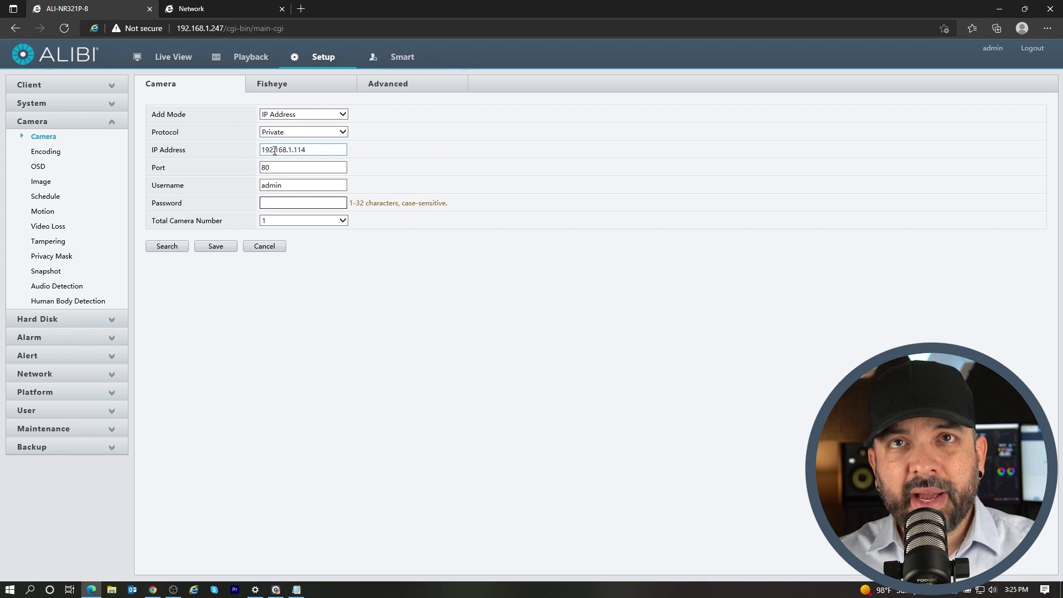
text(a)
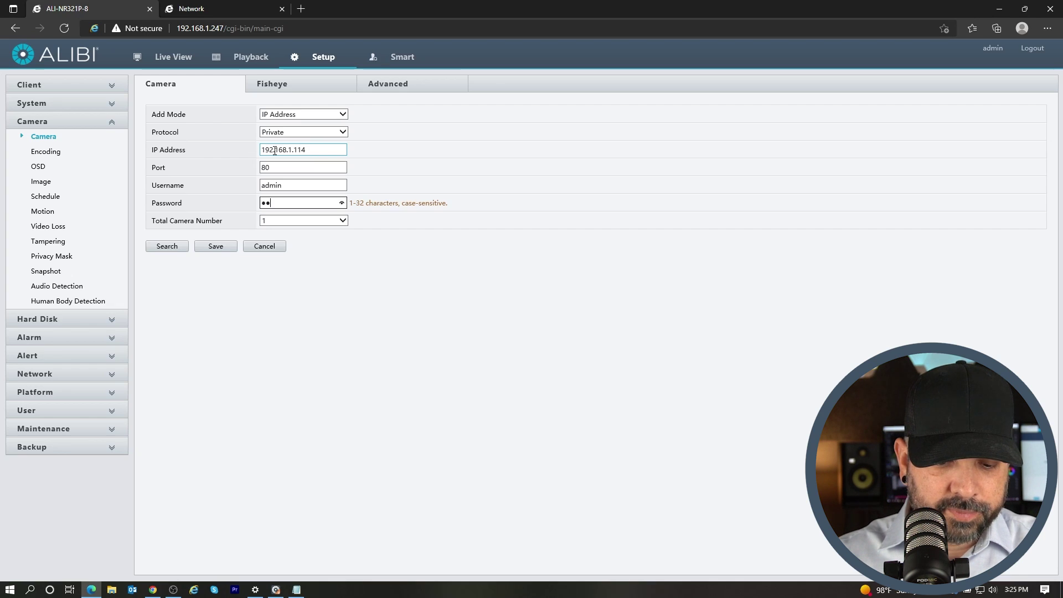
text(dmi)
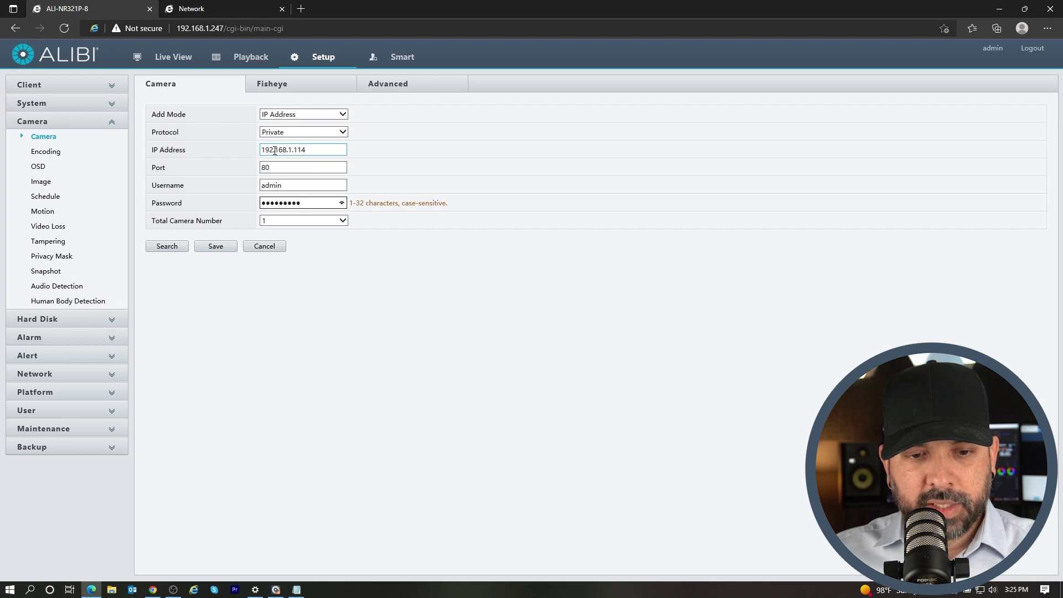
click(212, 247)
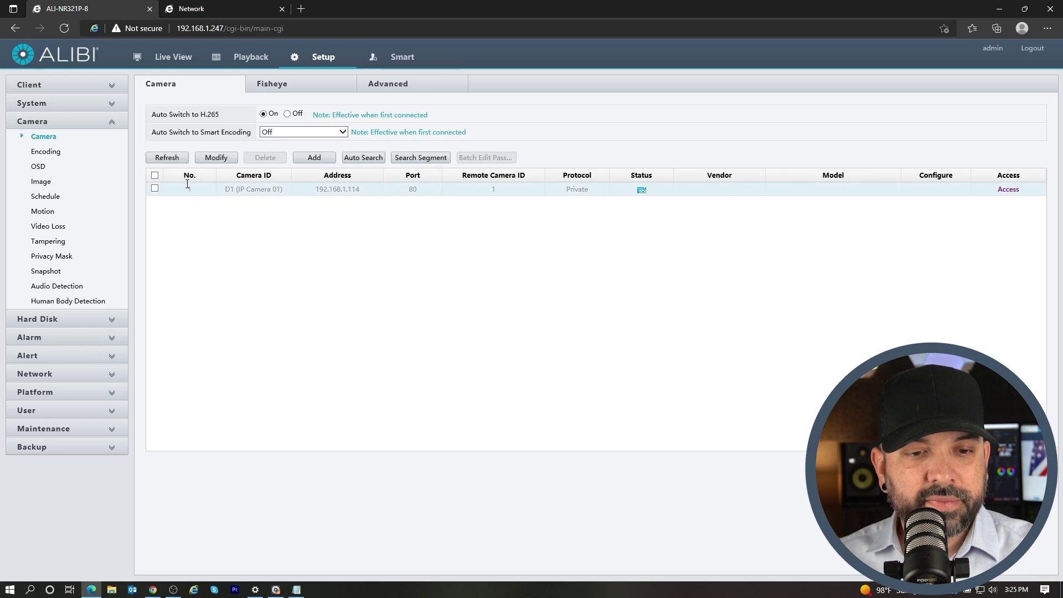
Refresh the camera list until D1 shows online as ALI-XB20-VUZAI-ANPR
click(172, 159)
click(172, 160)
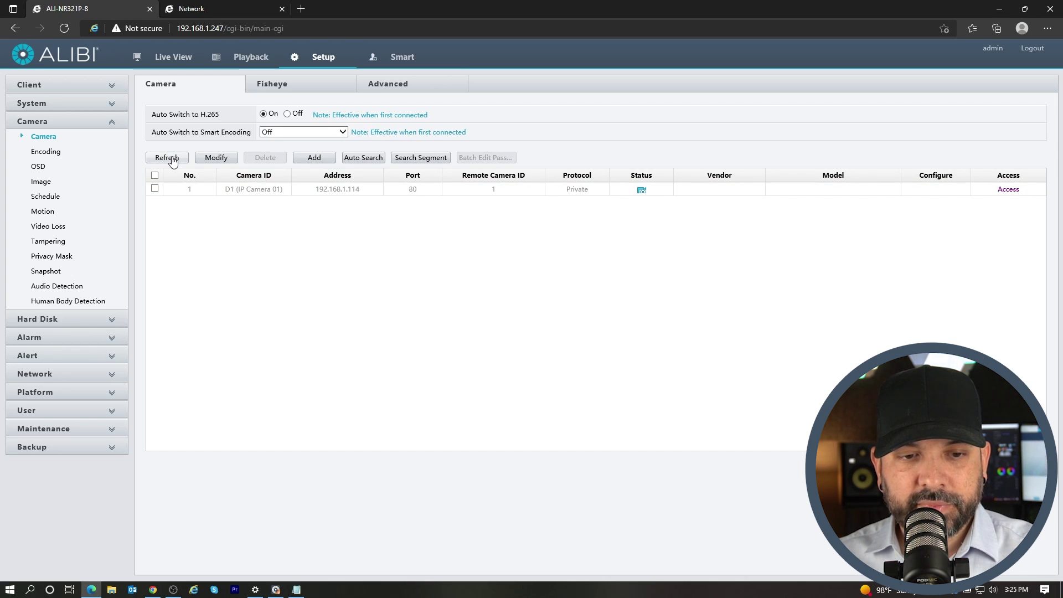
click(172, 159)
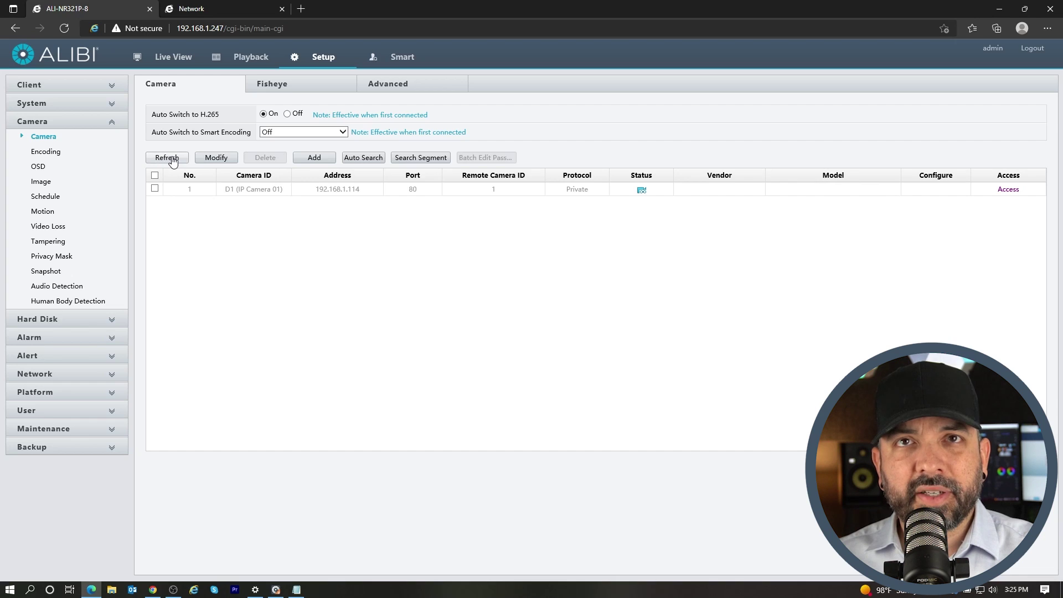
click(172, 159)
click(172, 159)
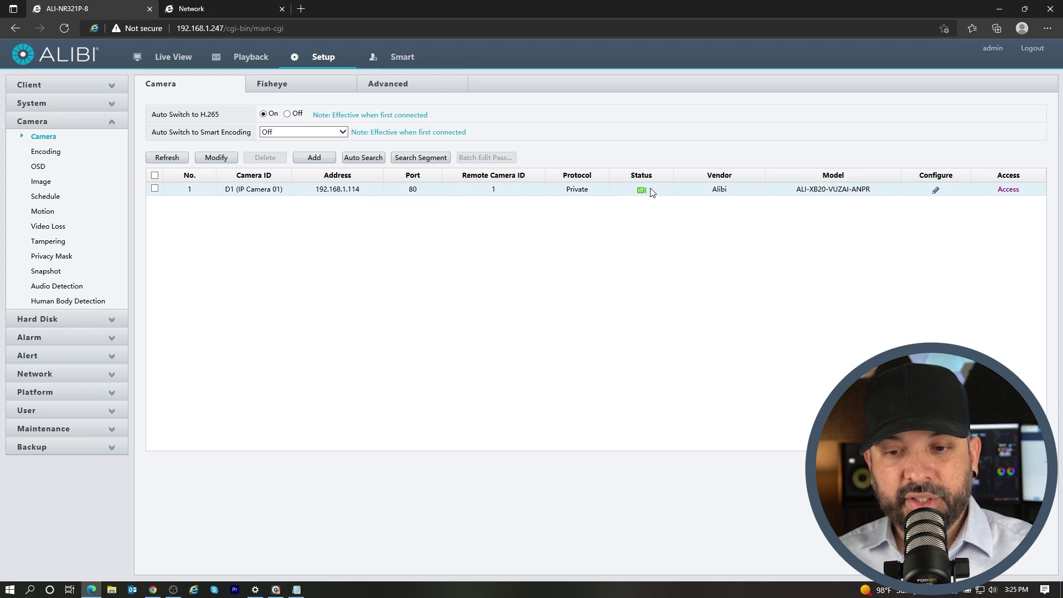
mouse_move(644, 196)
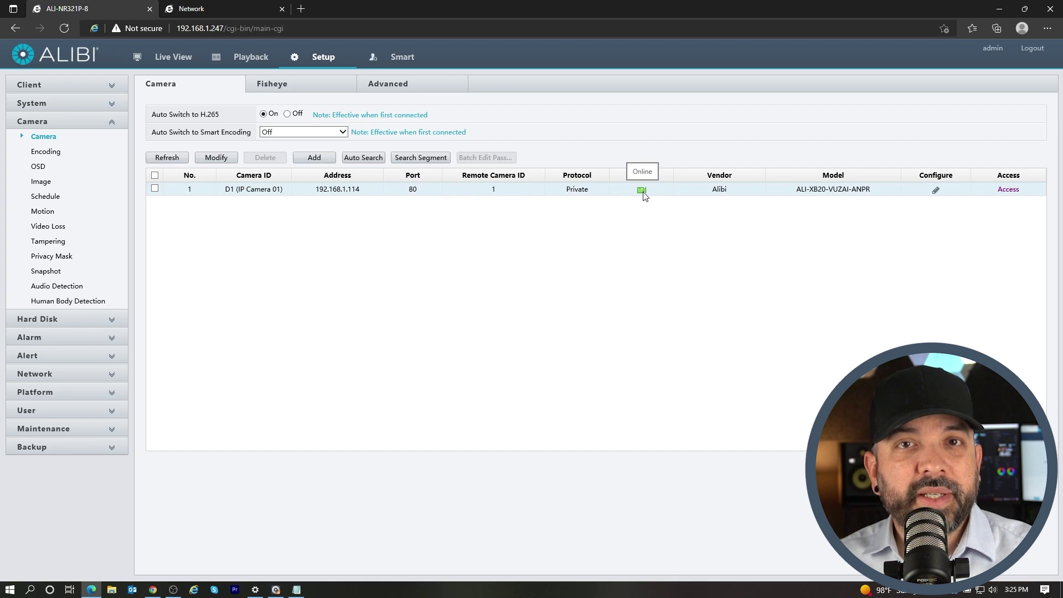
Start D1 (IP Camera 01) streaming in Live View and open the window layout options
click(164, 61)
double_click(30, 103)
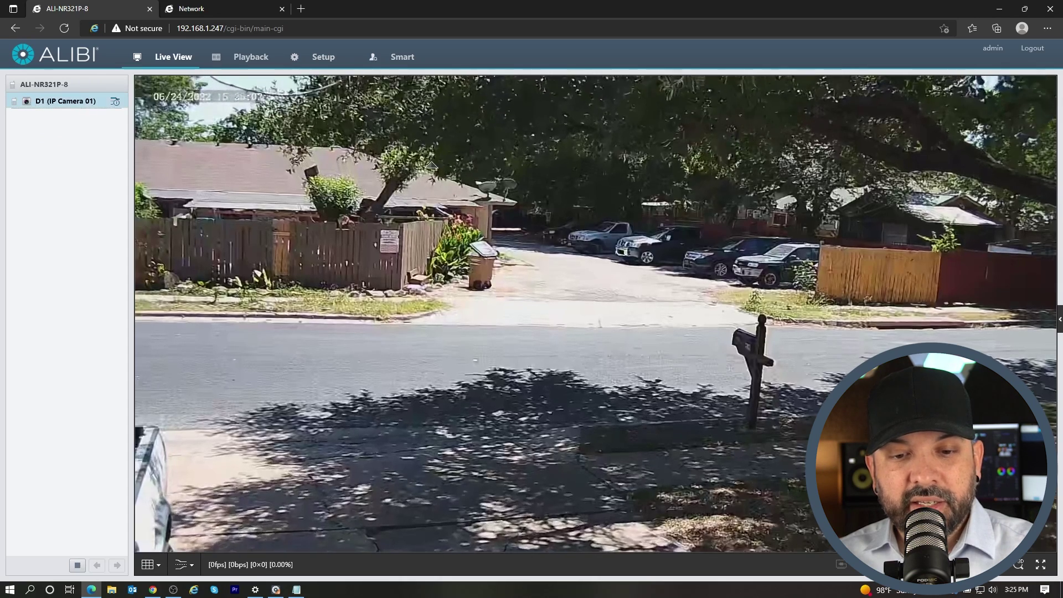
click(138, 560)
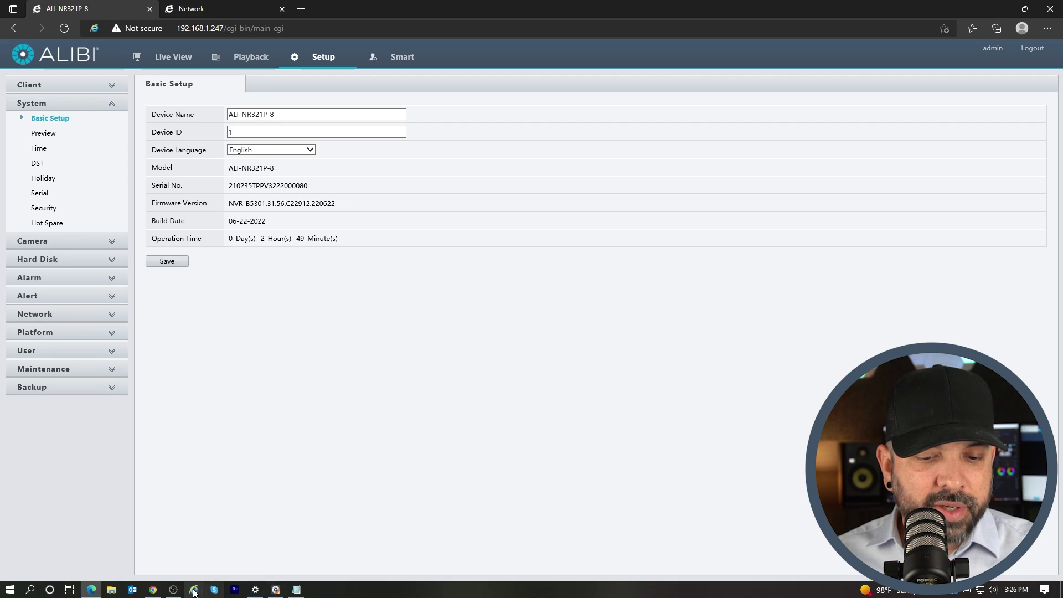
Bring up the ANPR manual PDF at section 1.2.5 Video&Image Database
click(154, 591)
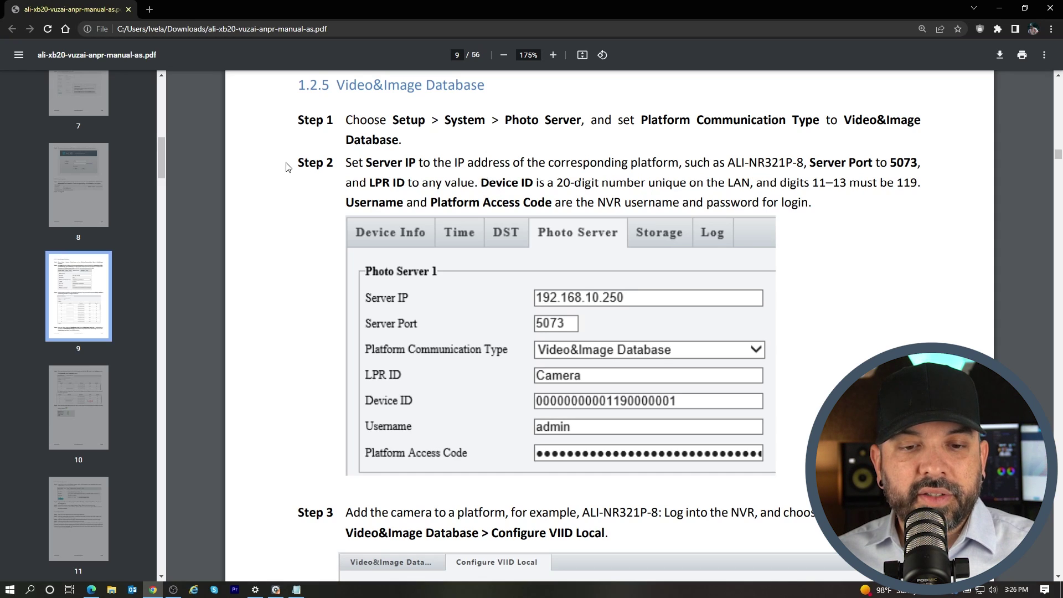
Highlight the Device ID rule in Step 2 of the manual and scroll on
drag(482, 180, 778, 184)
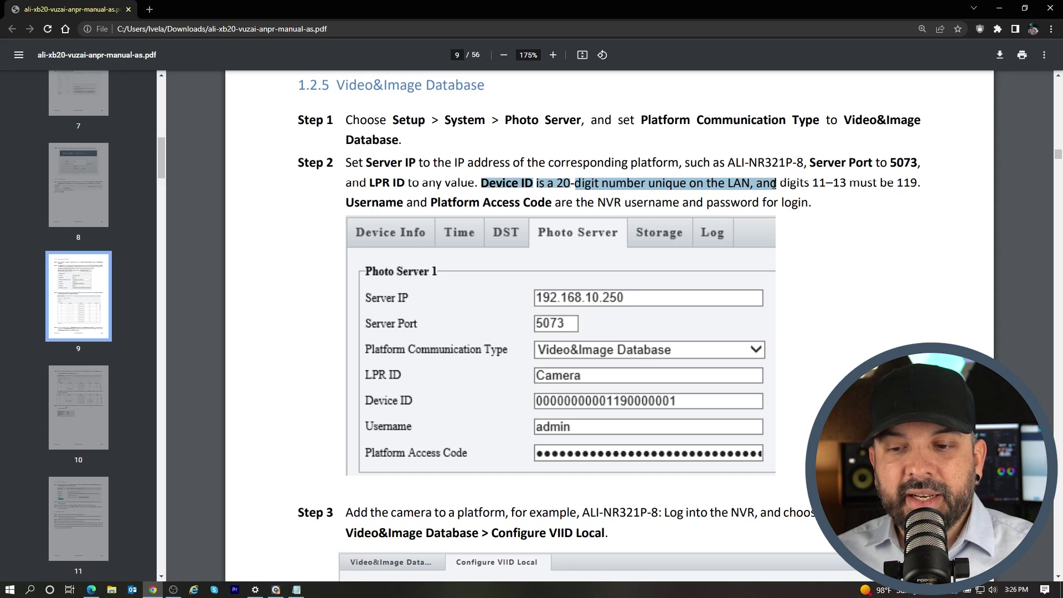
click(786, 184)
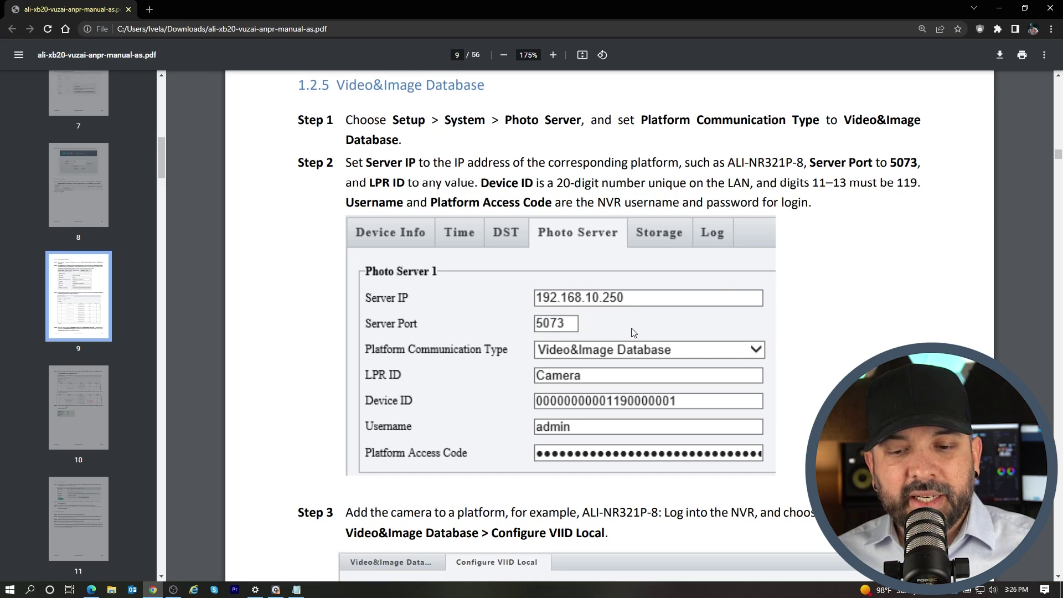
scroll(664, 308, down, 1)
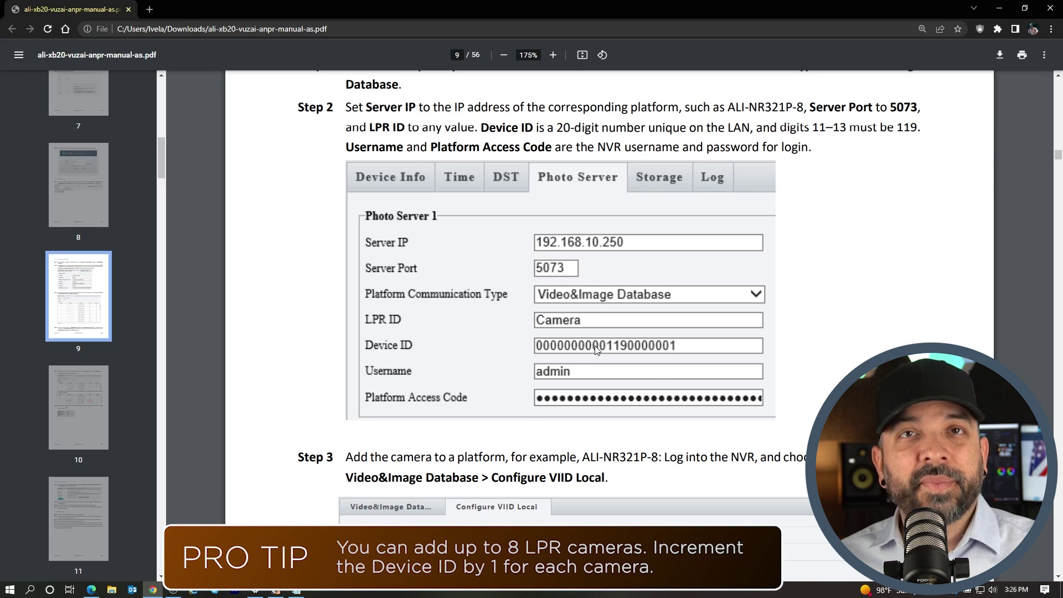
click(297, 590)
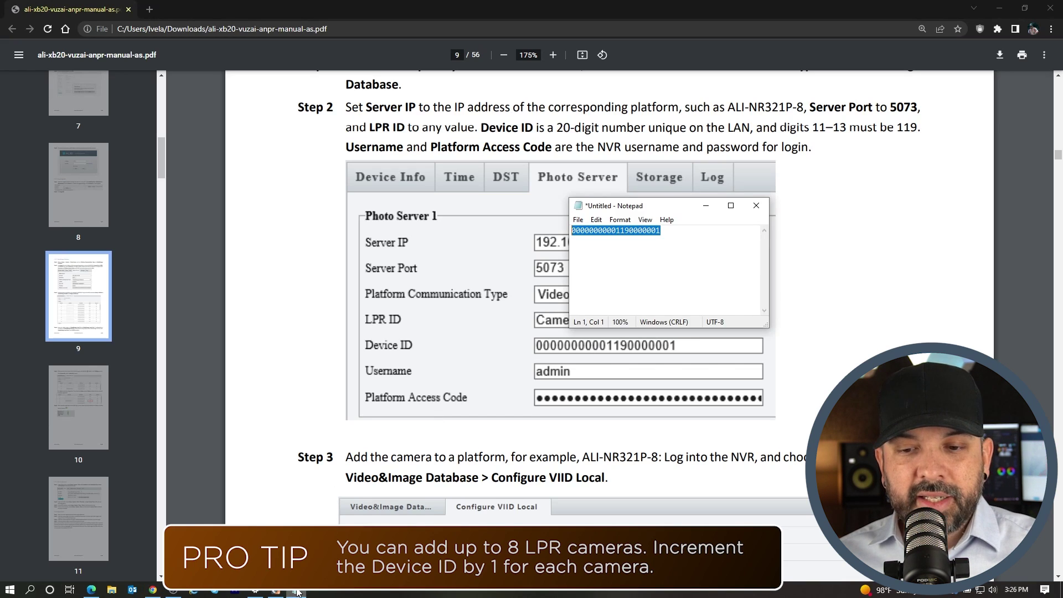
click(661, 248)
drag(660, 247, 649, 212)
key(ctrl+c)
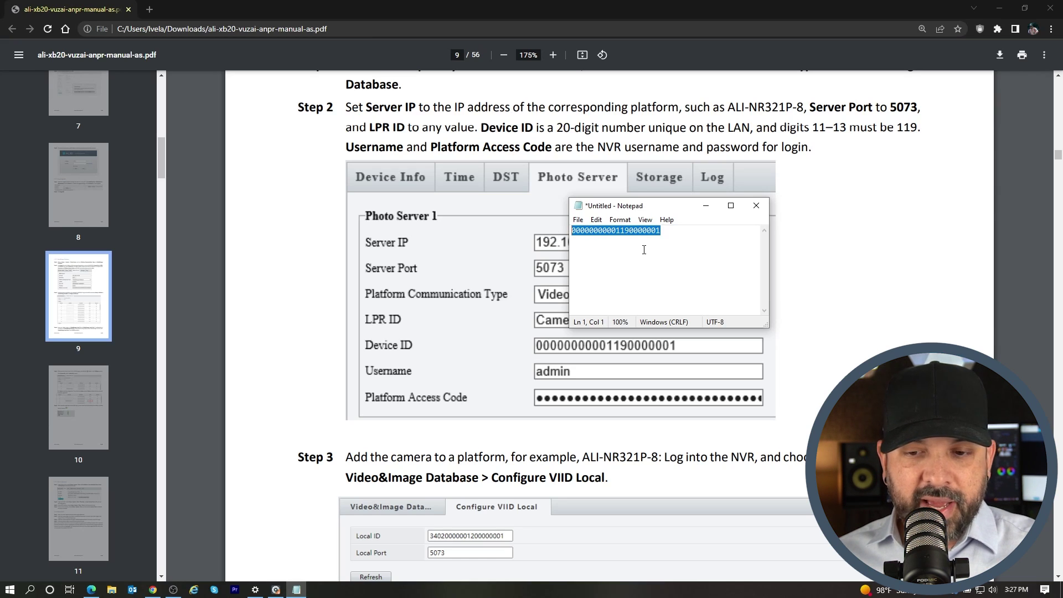
click(808, 249)
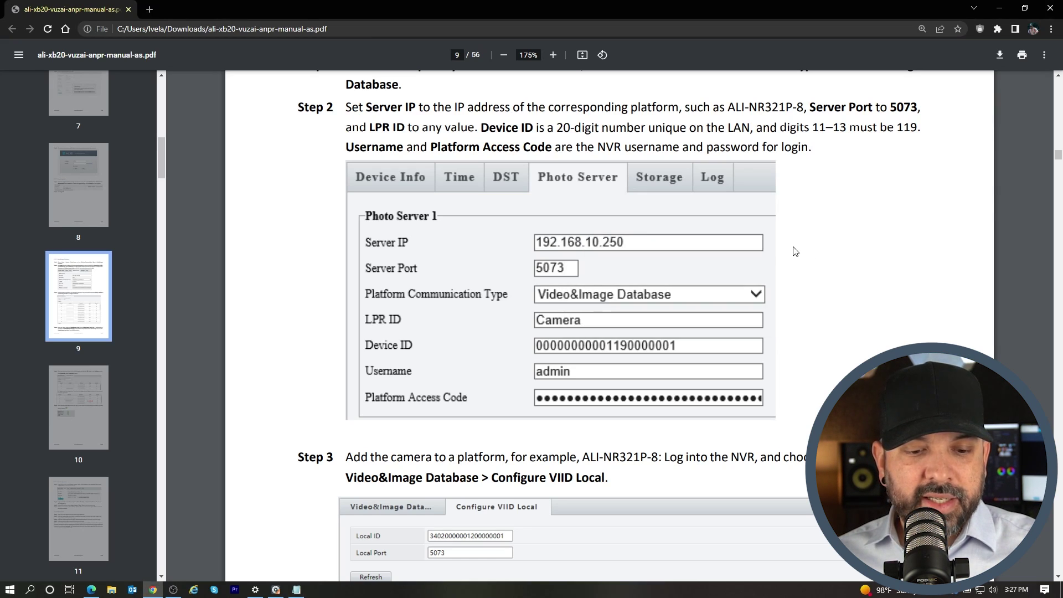
click(998, 10)
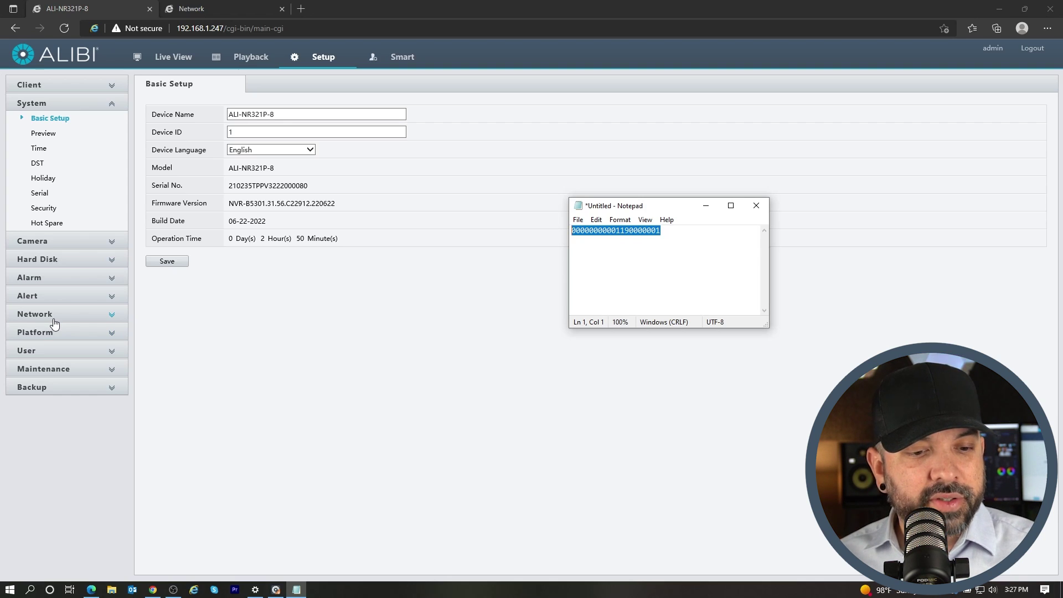
Open Video&Image Database's Configure VIID Local tab and select camera D1's Channel ID box
click(40, 332)
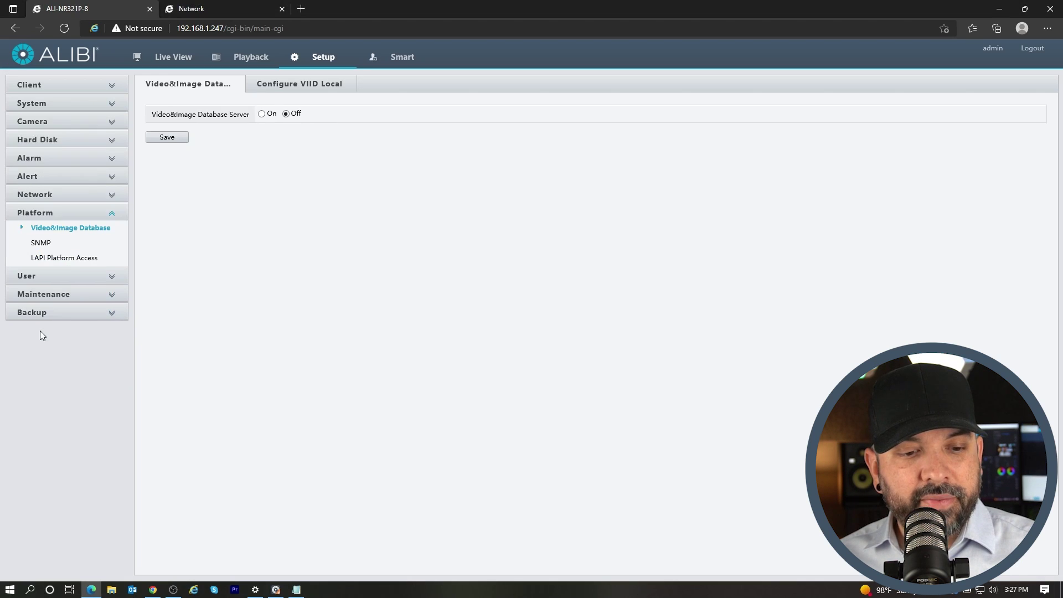
click(309, 90)
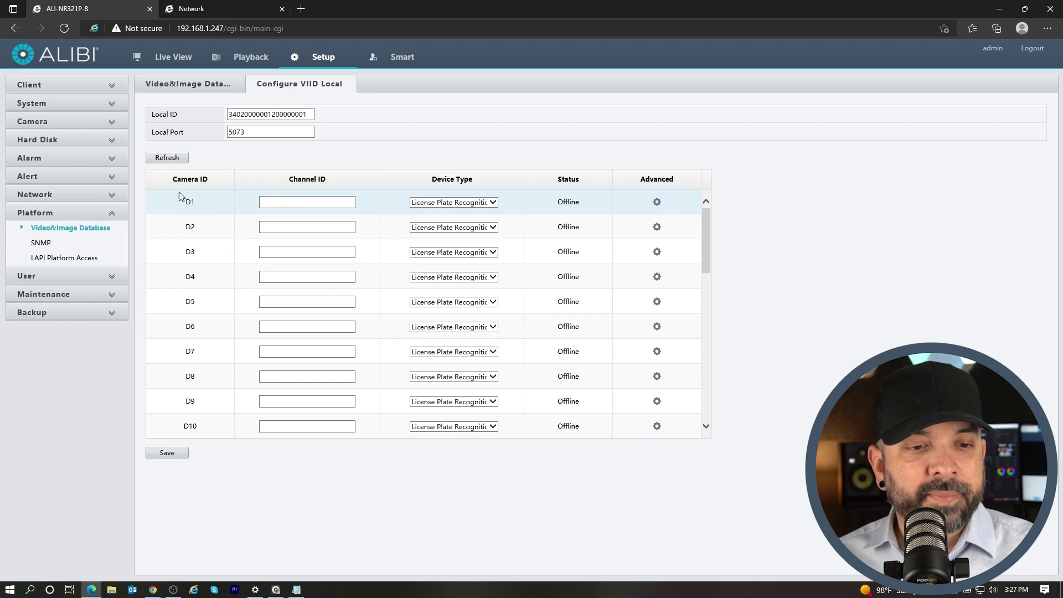
click(34, 123)
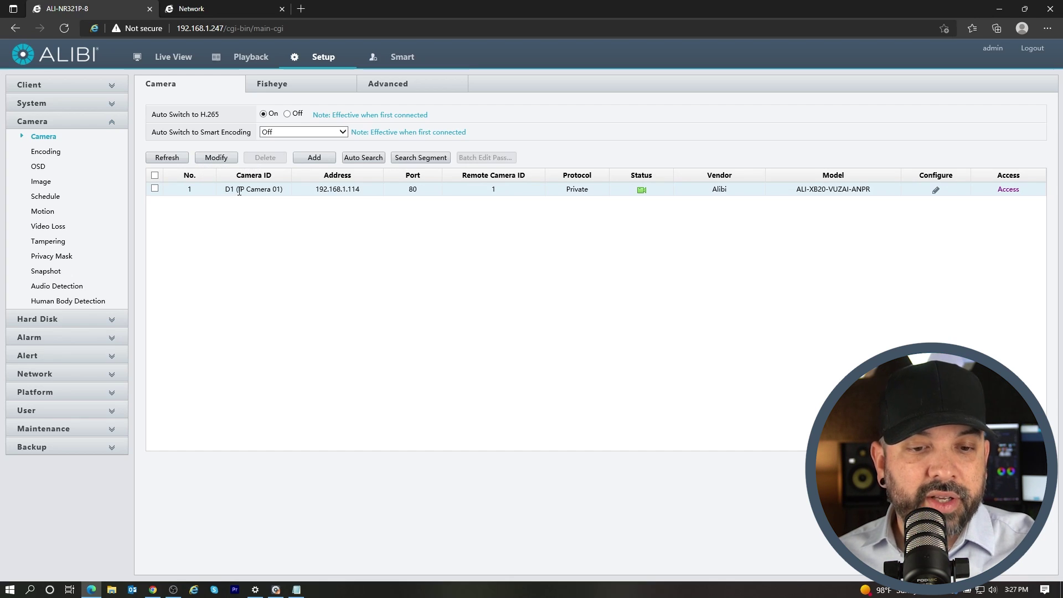
click(37, 392)
click(301, 82)
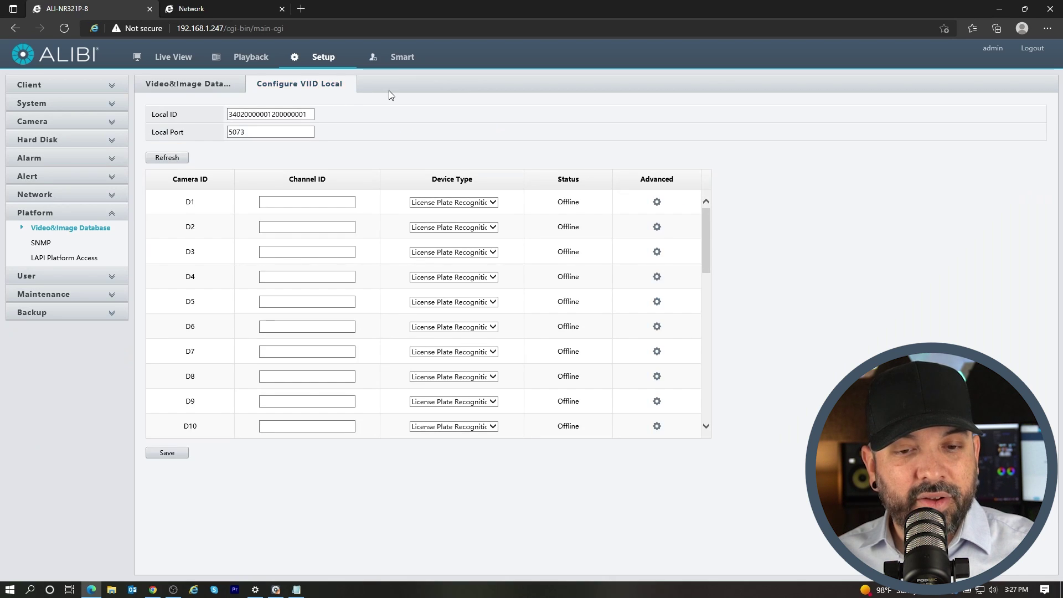
click(289, 203)
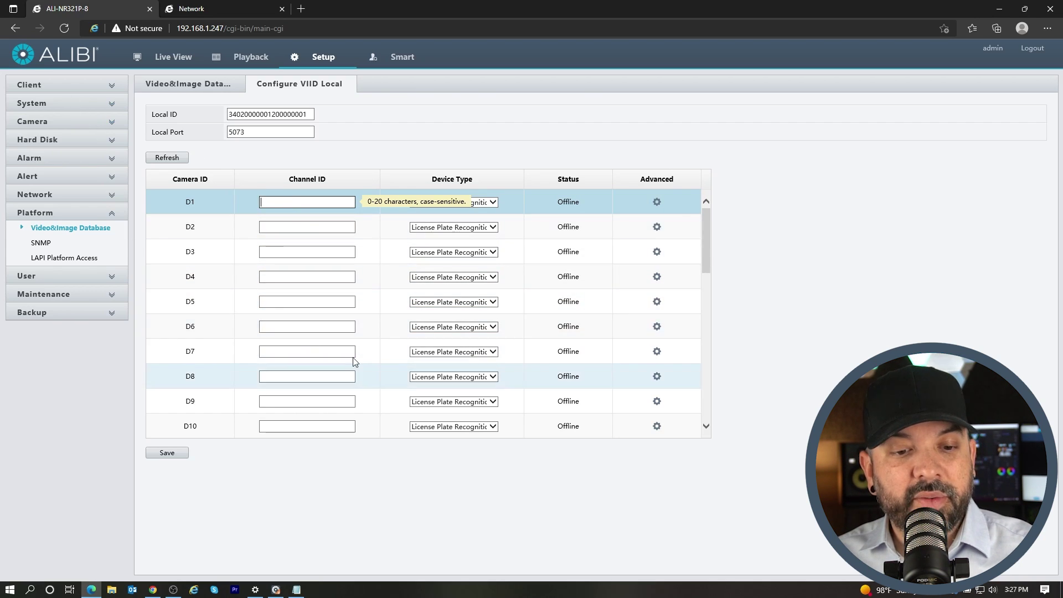
click(307, 328)
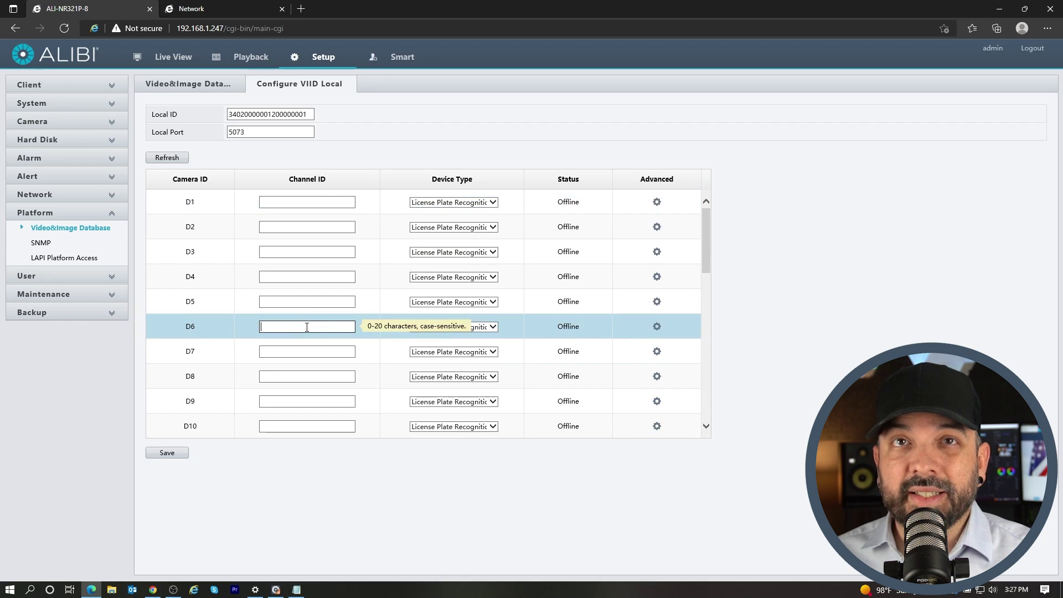
click(284, 474)
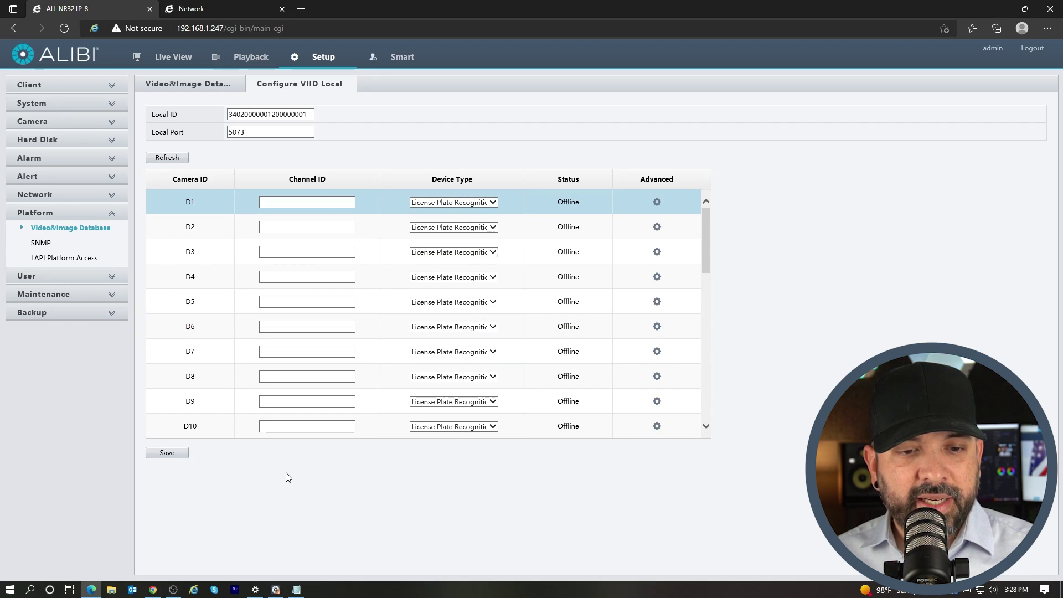
right_click(280, 203)
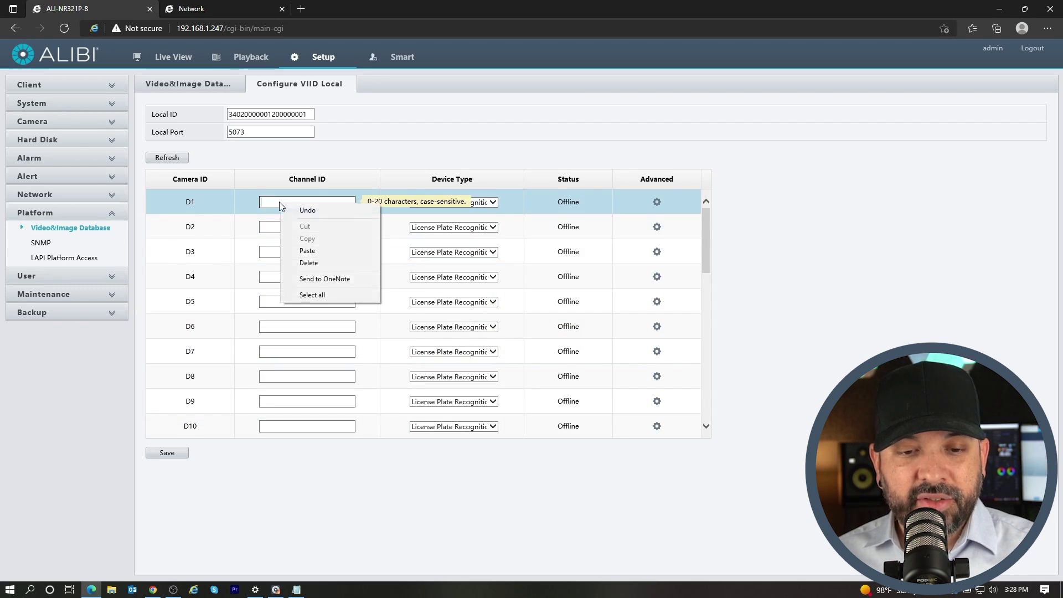
click(321, 251)
click(800, 191)
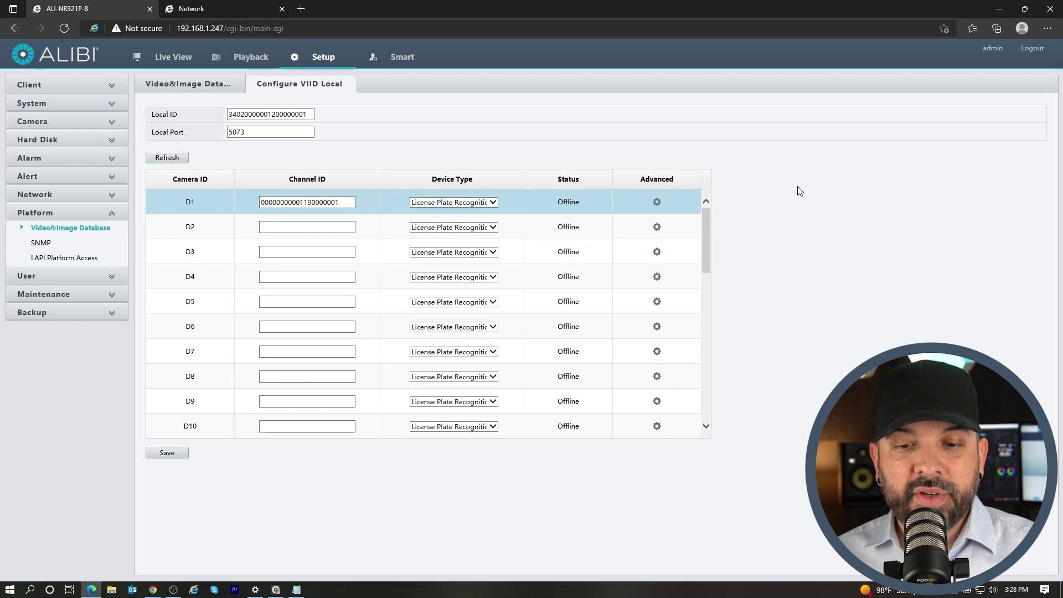
click(167, 453)
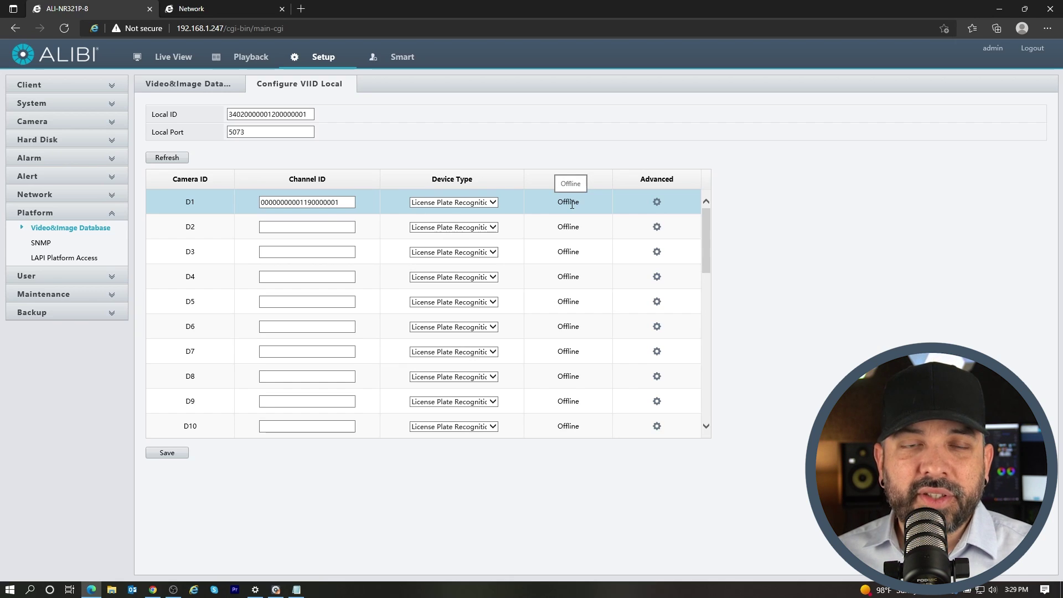
Open the camera's Photo Server settings and set Server IP to the NVR's 192.168.1.247
click(209, 9)
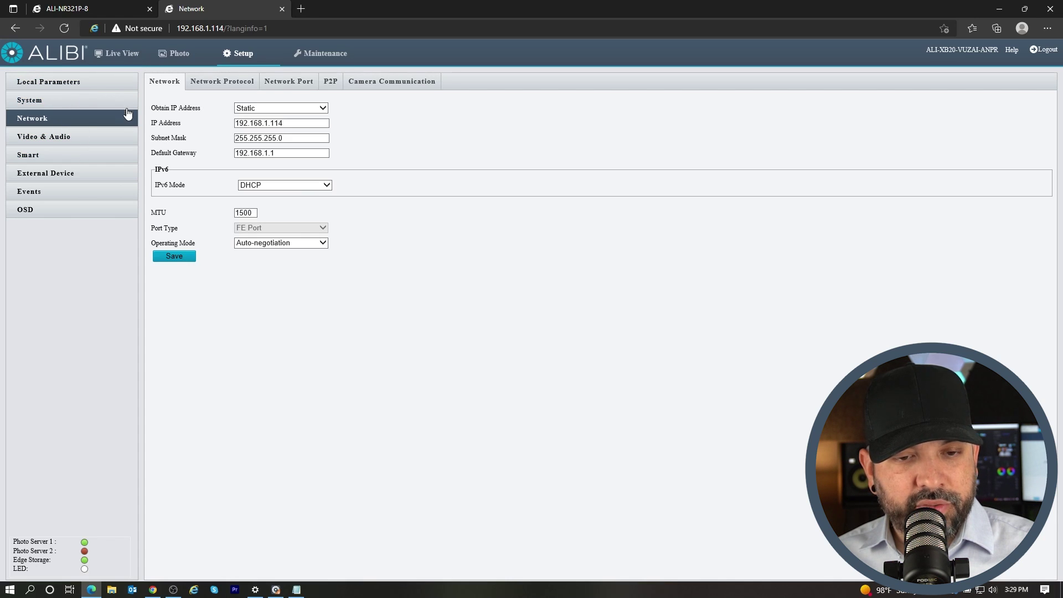
click(33, 102)
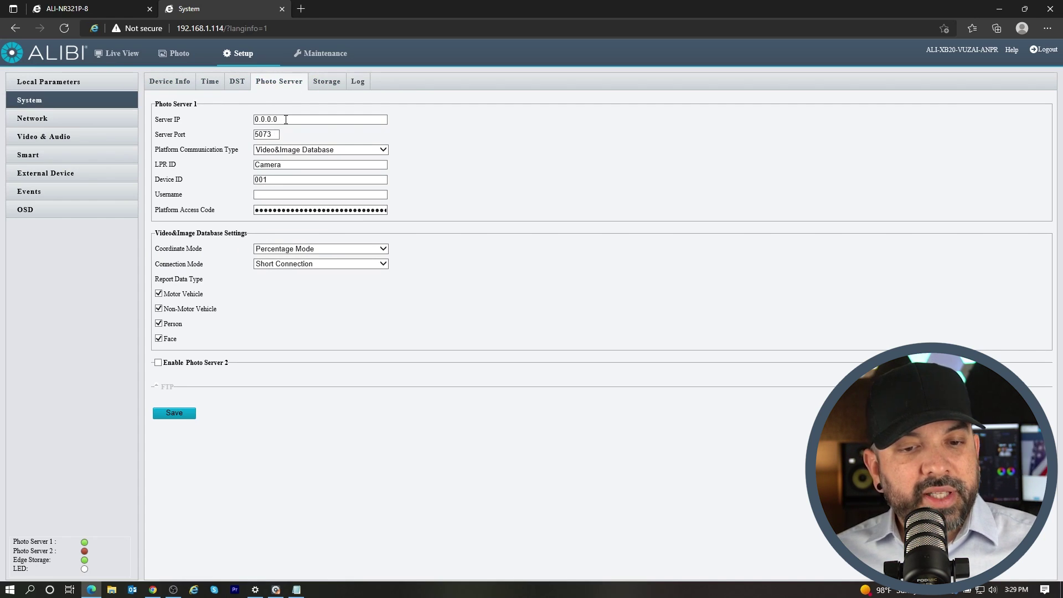
drag(285, 119, 238, 116)
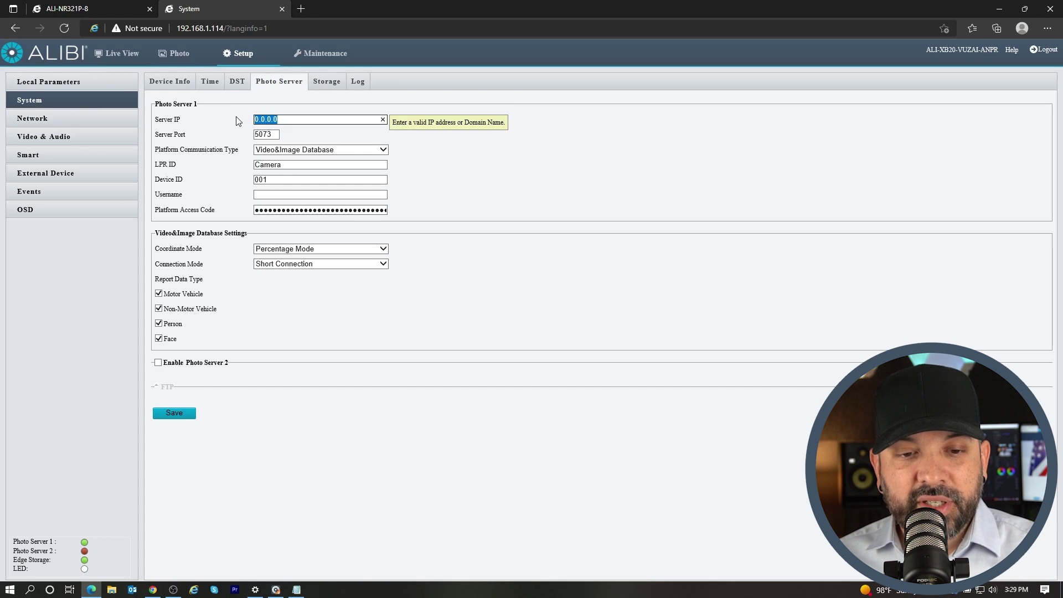
click(72, 8)
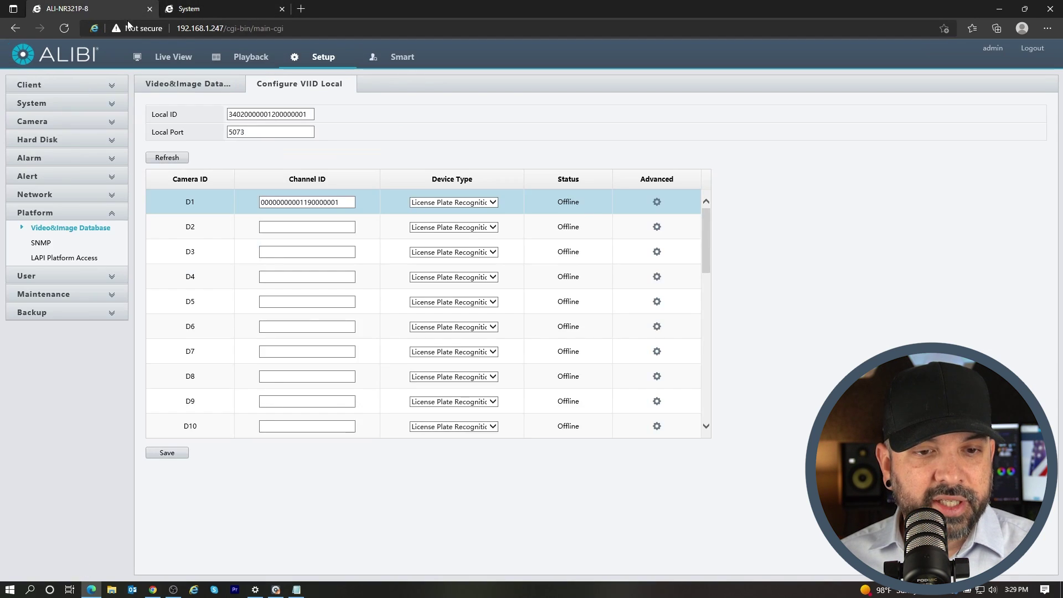
drag(223, 29, 183, 28)
click(191, 9)
drag(288, 120, 230, 119)
text(192.168.1.247)
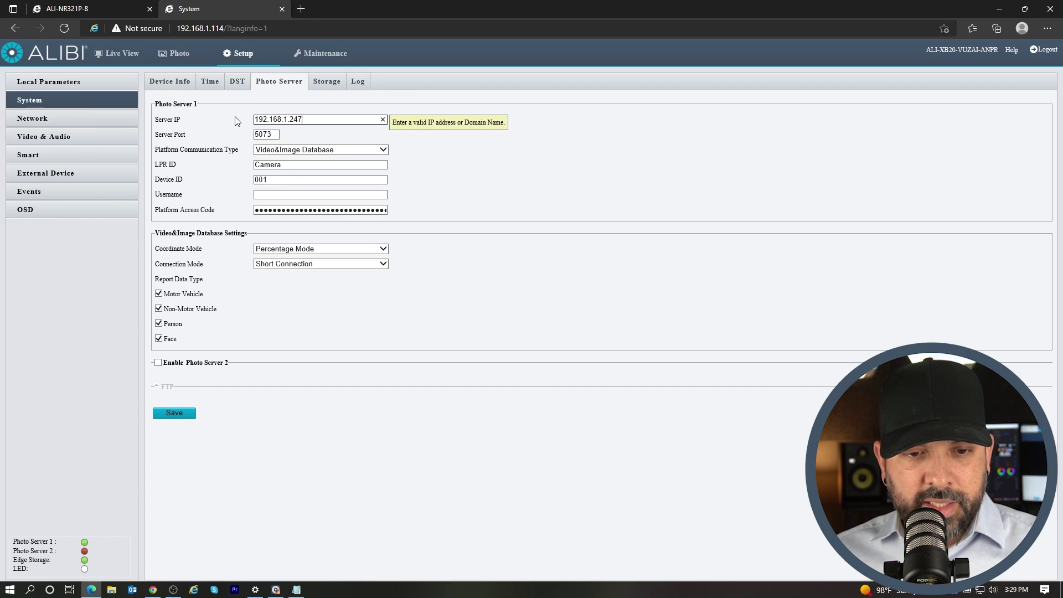
drag(271, 180, 235, 181)
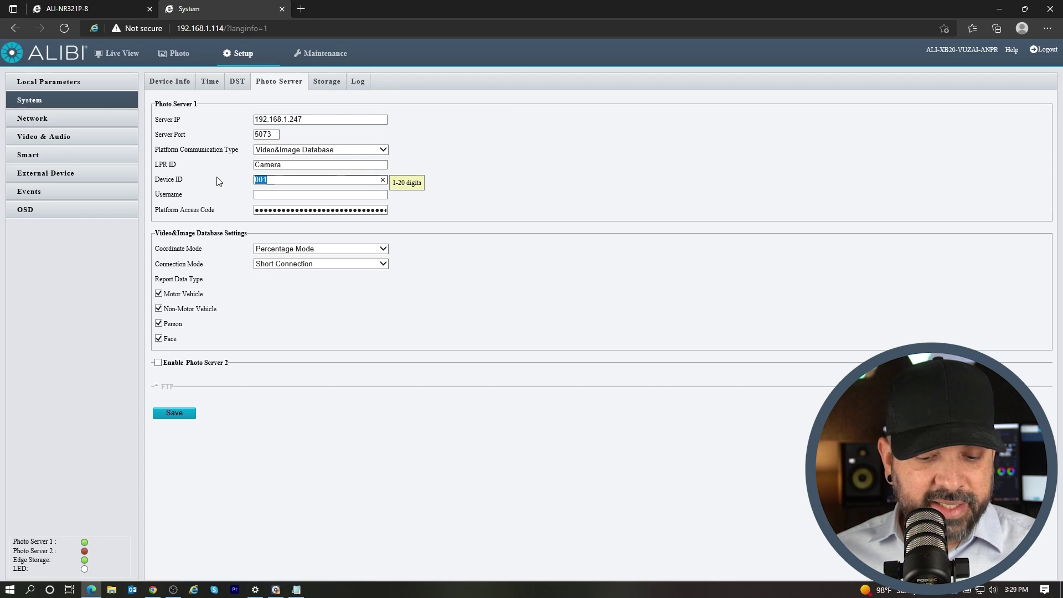
key(ctrl+v)
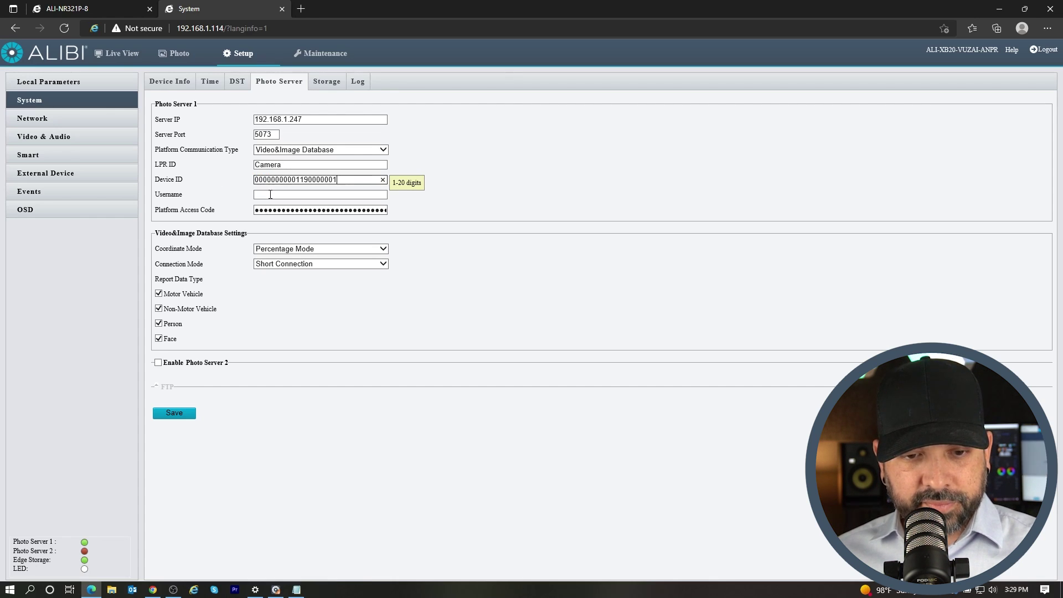
click(269, 195)
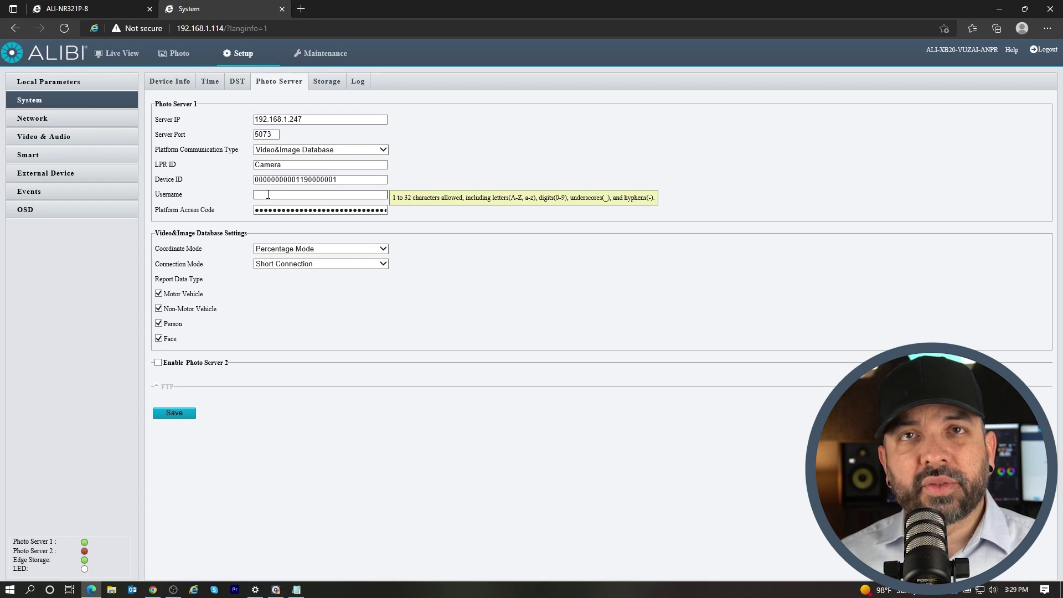
text(admin)
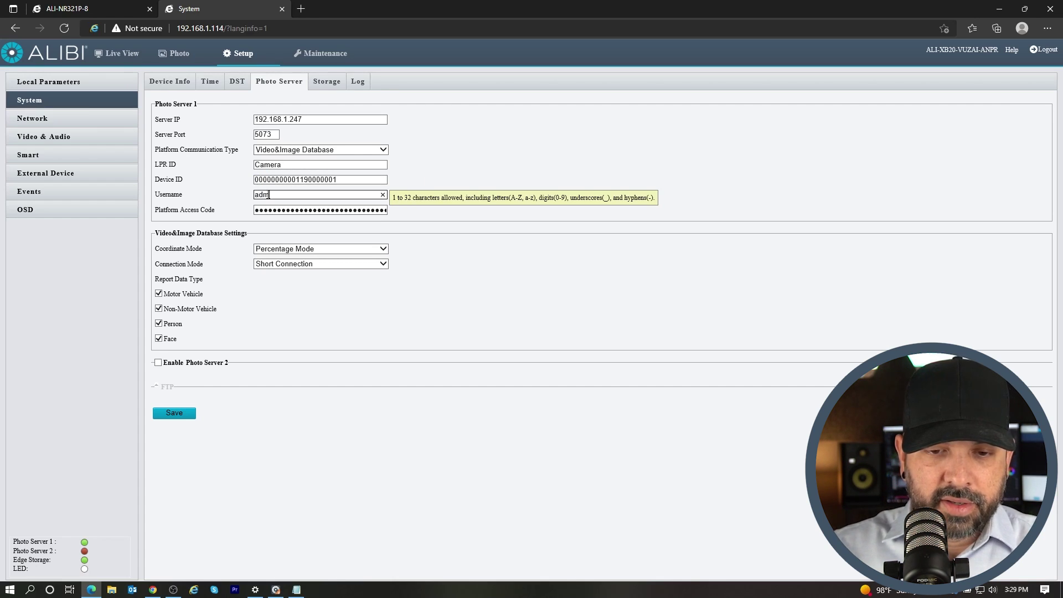
key(Tab)
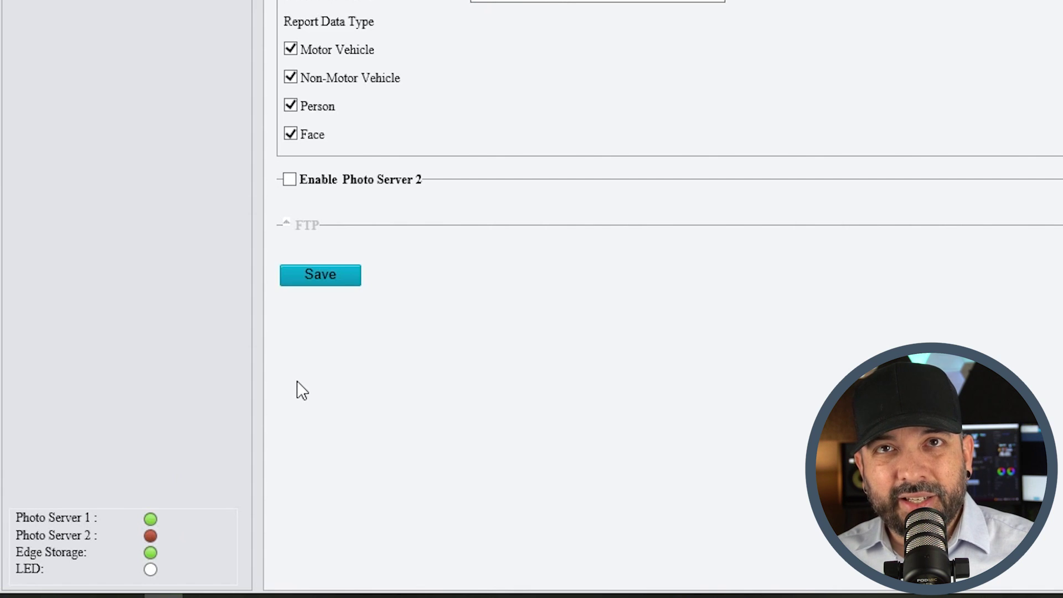
click(325, 285)
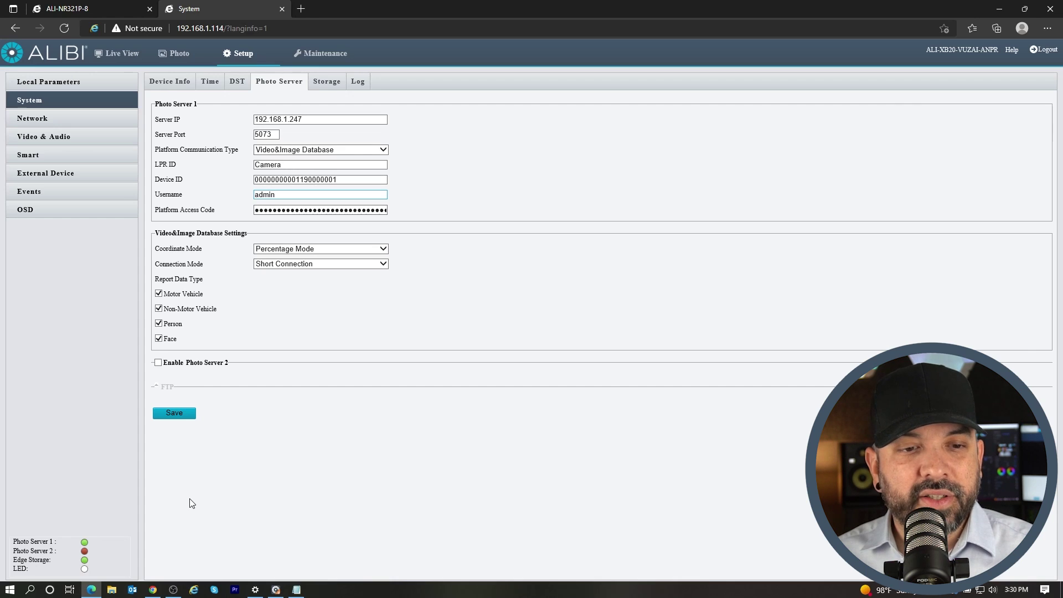
Reopen Video&Image Database > Configure VIID Local and confirm D1's Status is Online
click(81, 9)
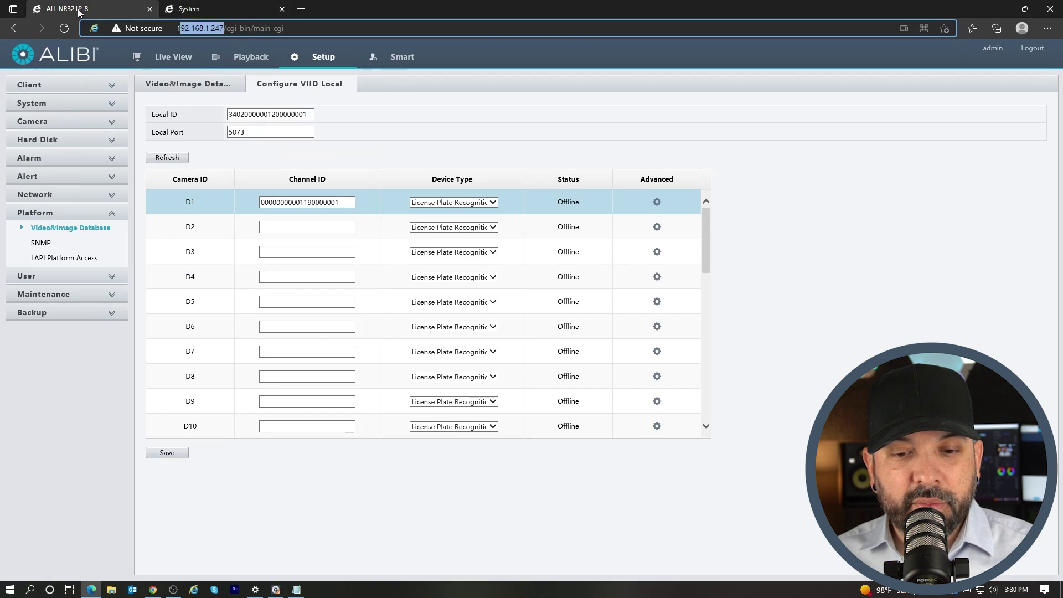
click(40, 242)
click(47, 229)
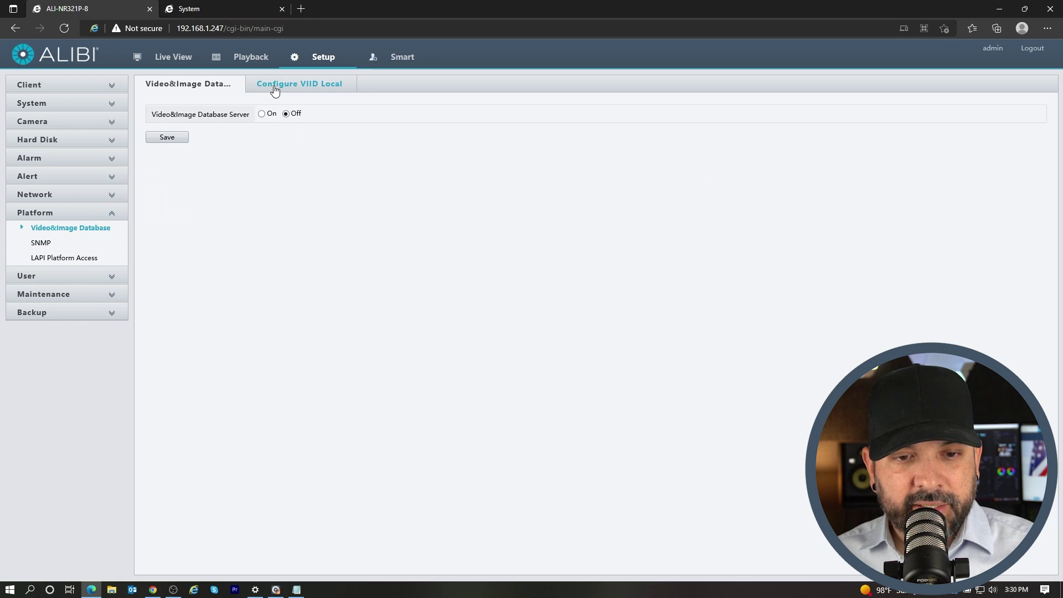
click(274, 89)
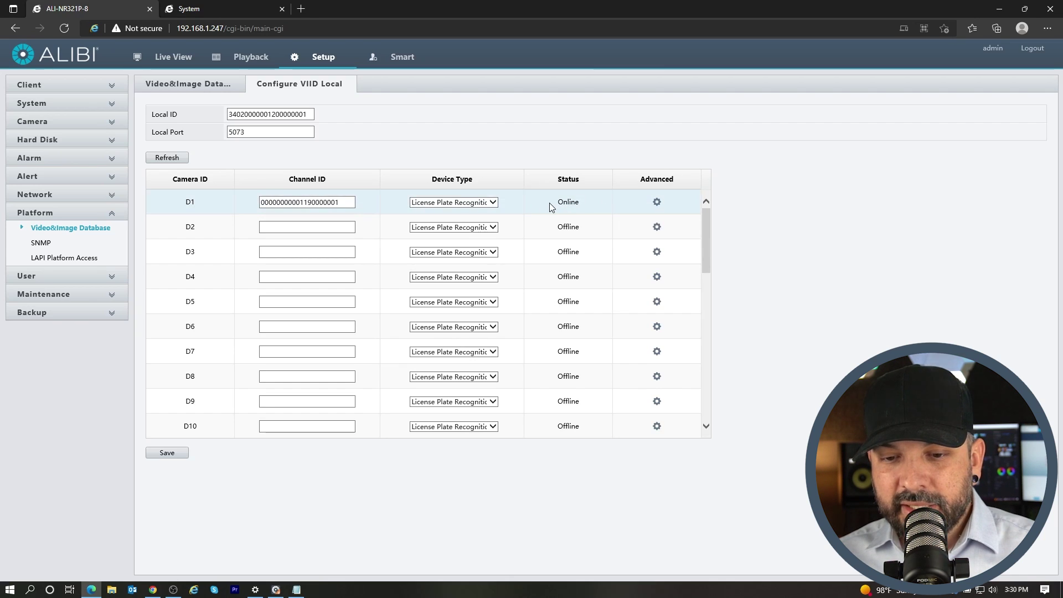
click(586, 201)
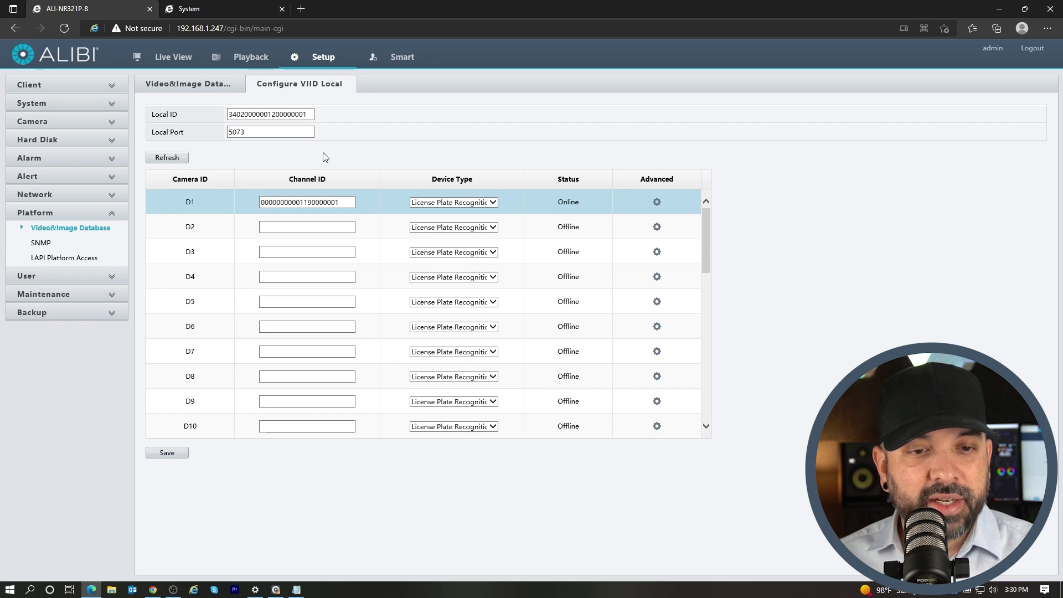
Open the ANPR camera's Live View and zoom in on the road to about 4.13
click(185, 11)
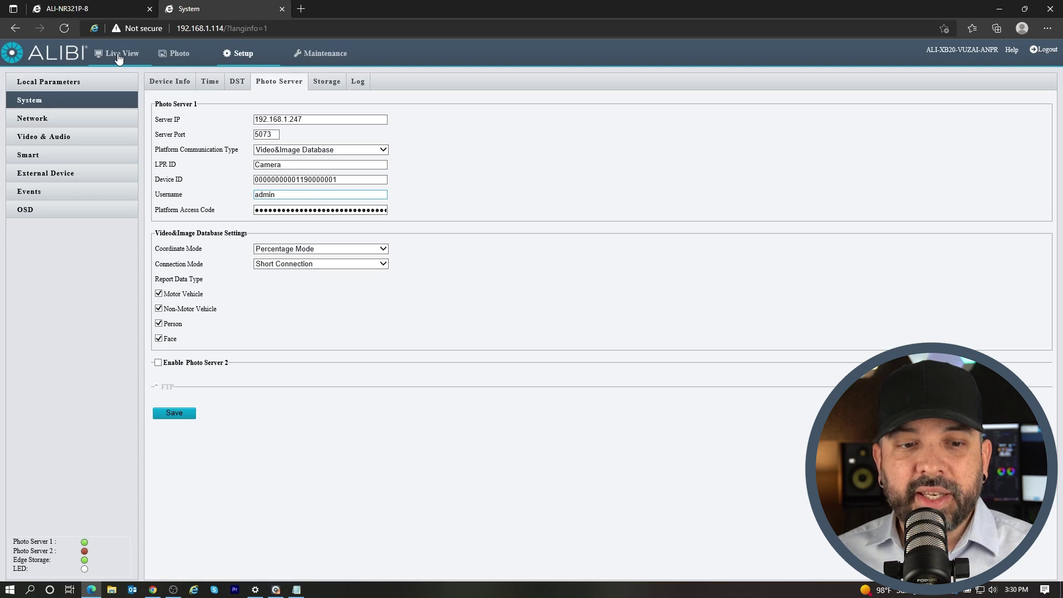
click(118, 57)
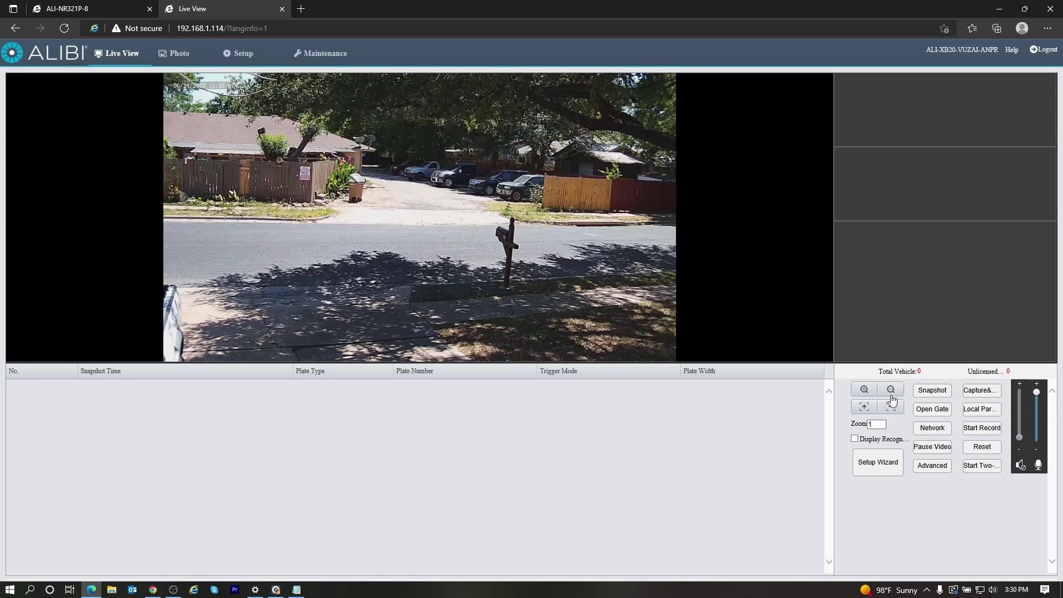
click(865, 392)
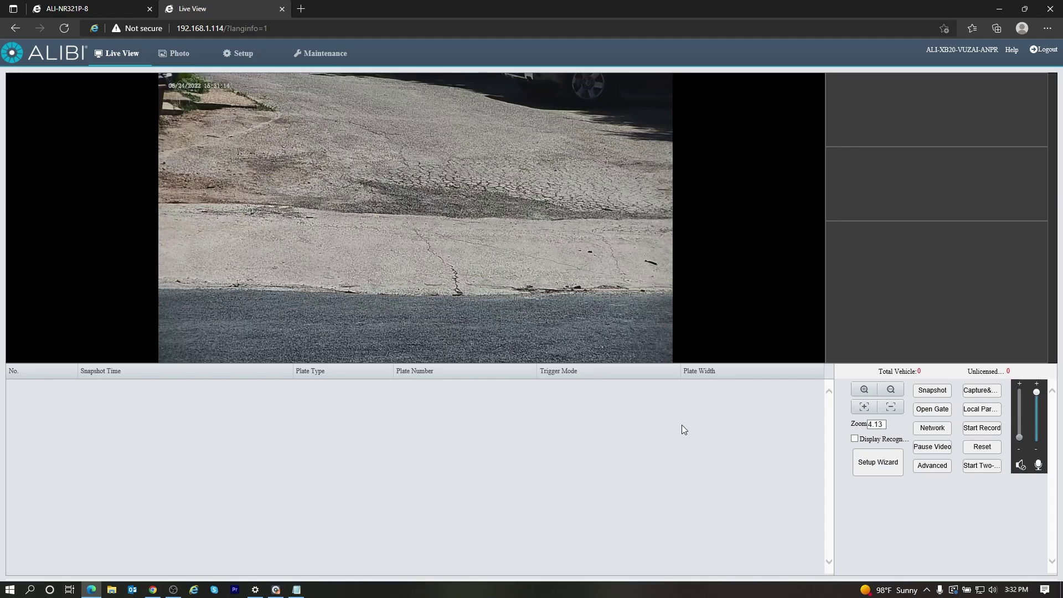
click(879, 470)
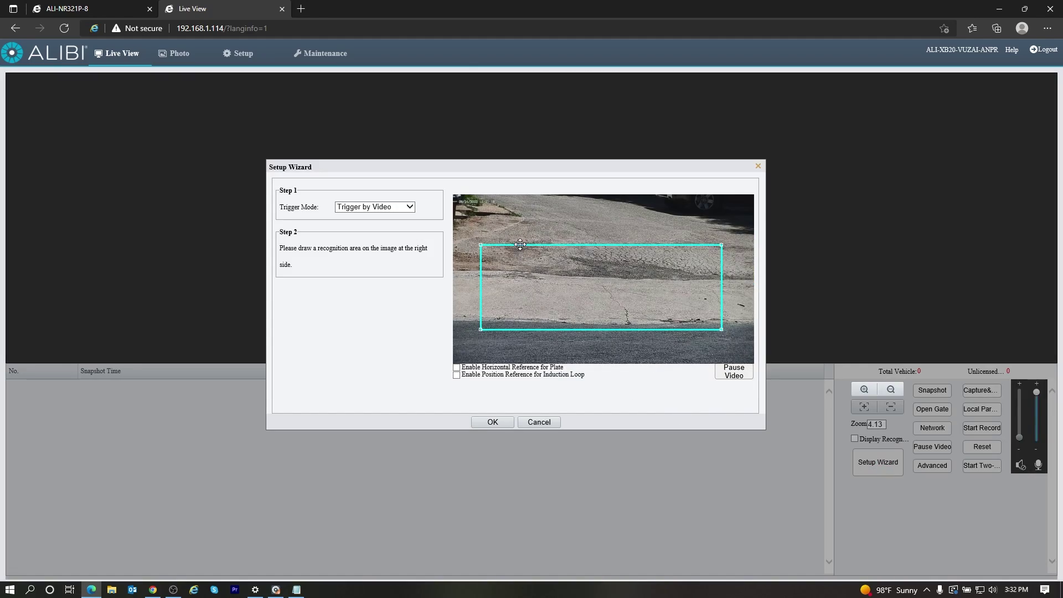
mouse_move(522, 244)
mouse_down()
mouse_move(533, 251)
mouse_move(522, 245)
mouse_up()
click(443, 338)
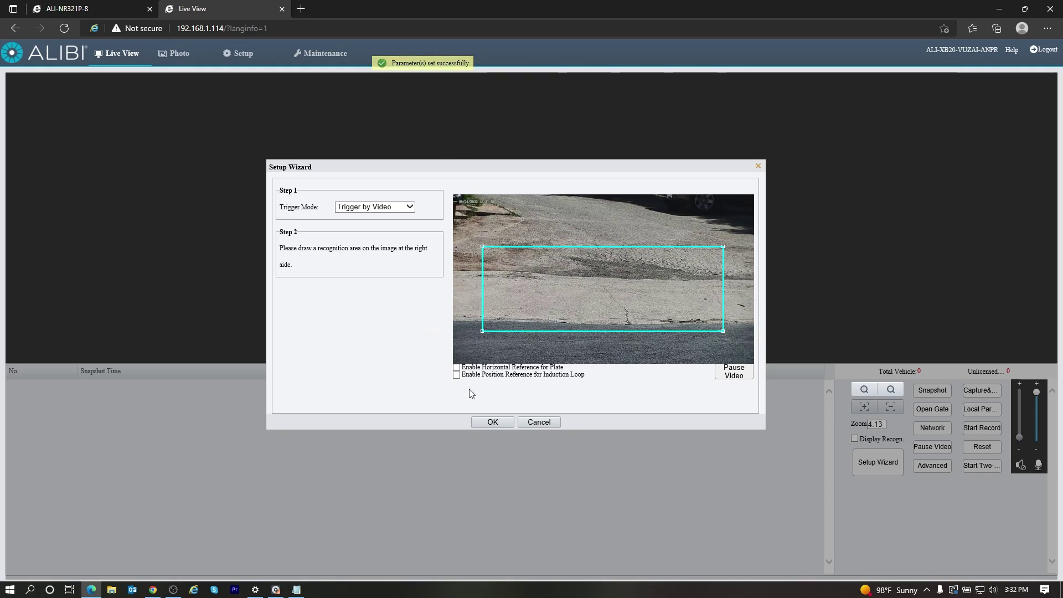
click(457, 367)
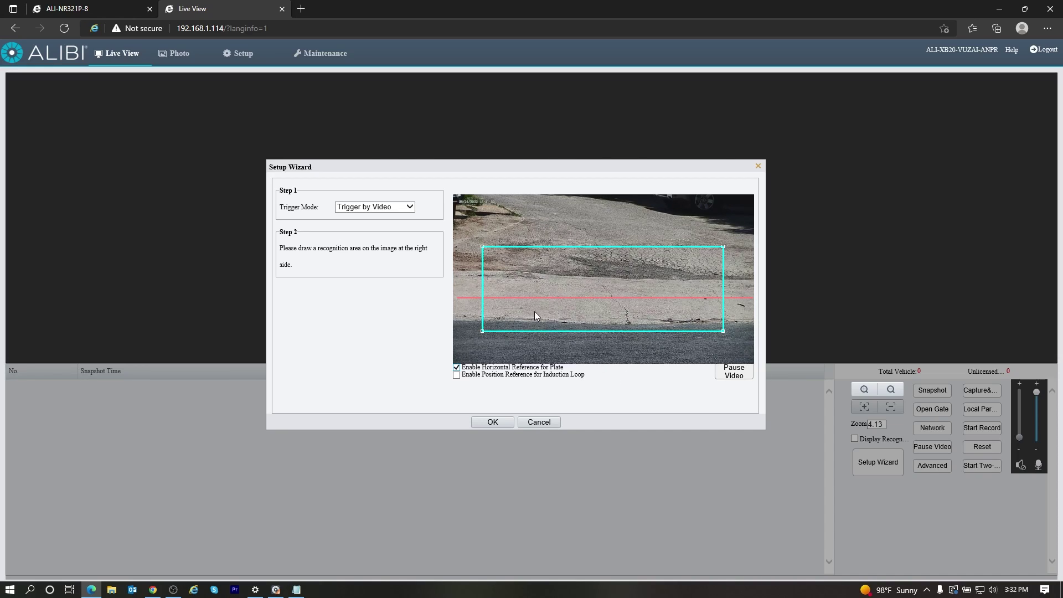
click(539, 423)
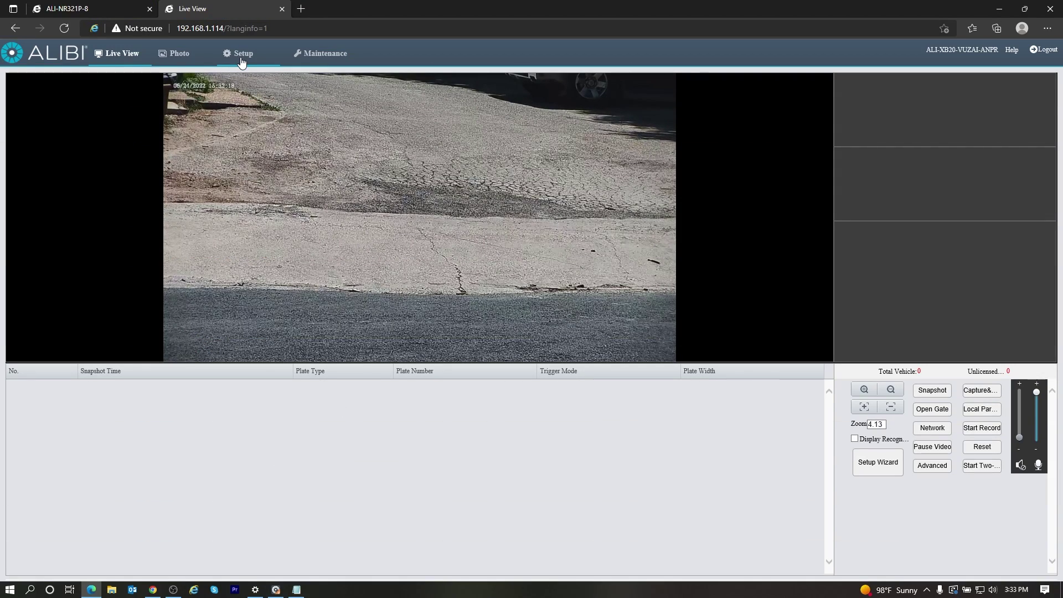
Set the camera's Image Storage Mode to Real-time Store under System > Storage and save
click(242, 56)
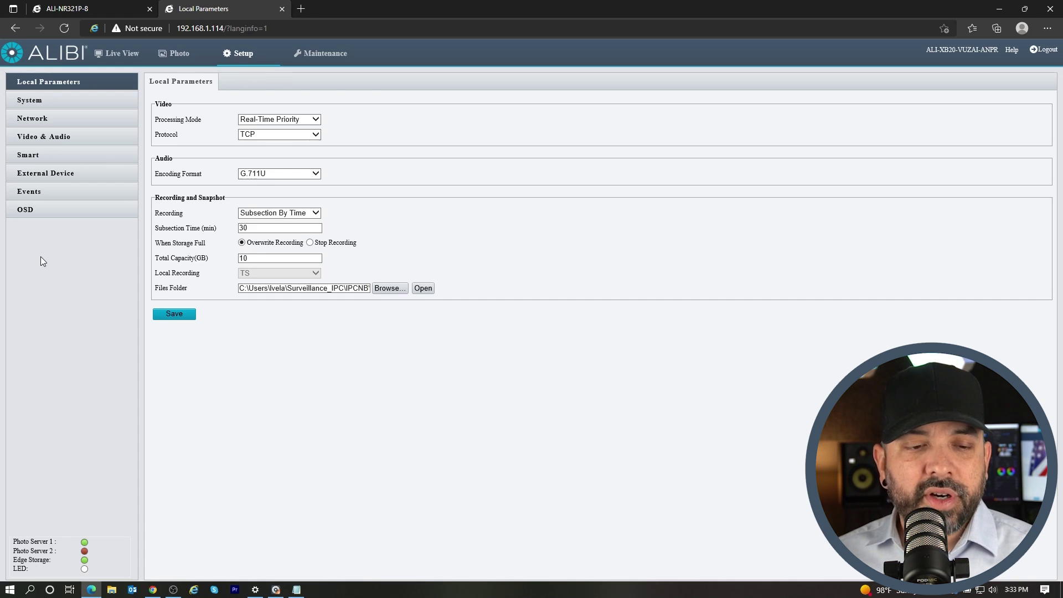
click(35, 104)
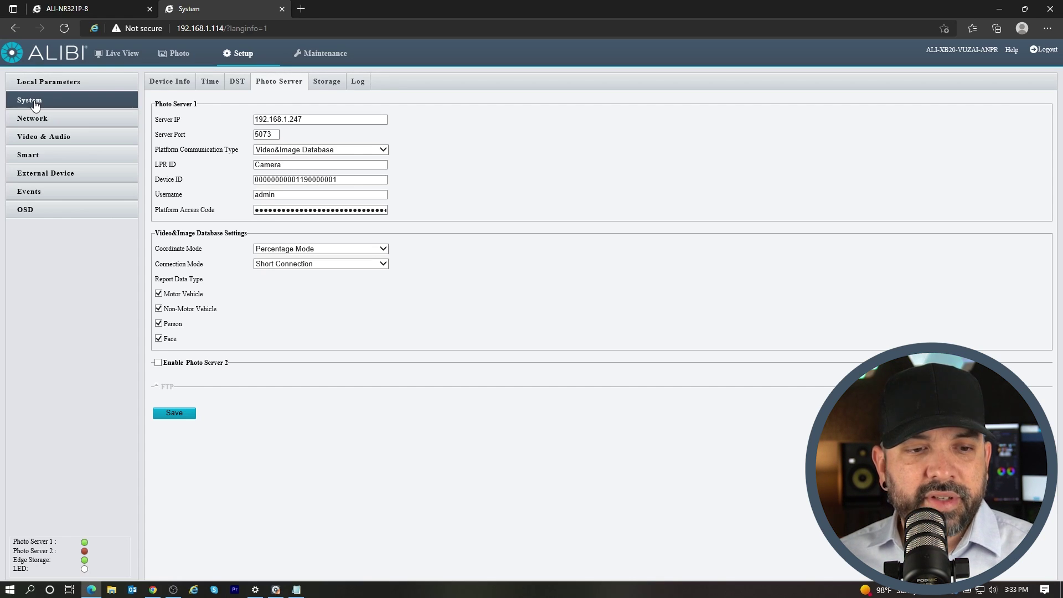
click(322, 92)
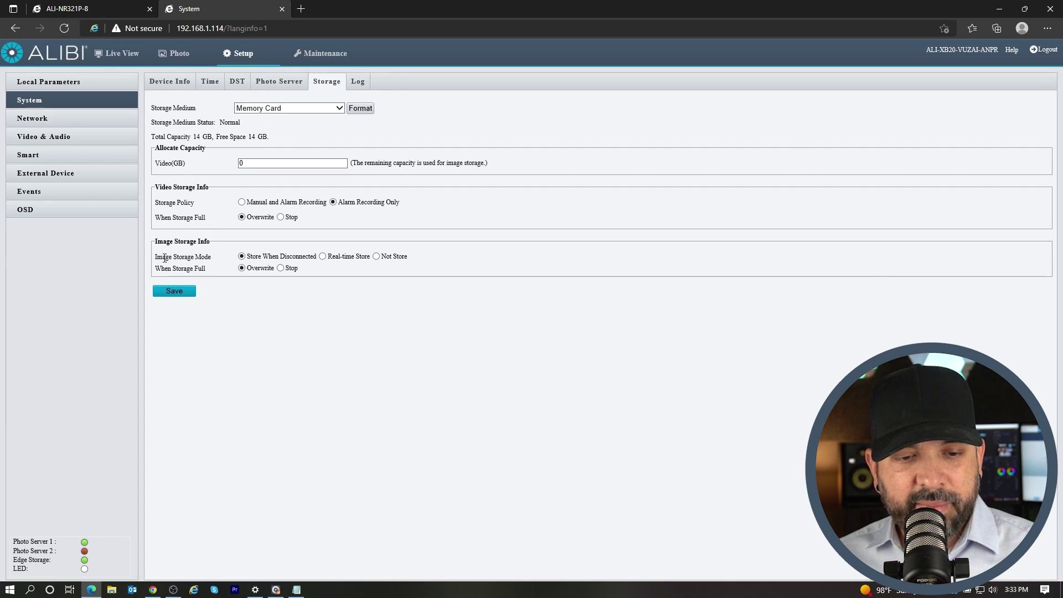
click(325, 257)
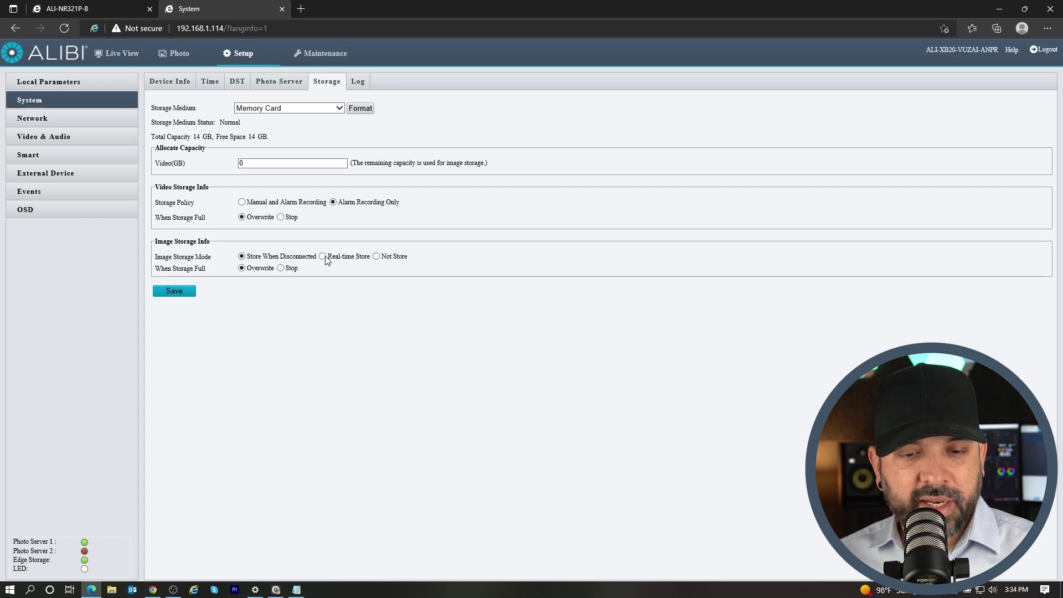
click(169, 294)
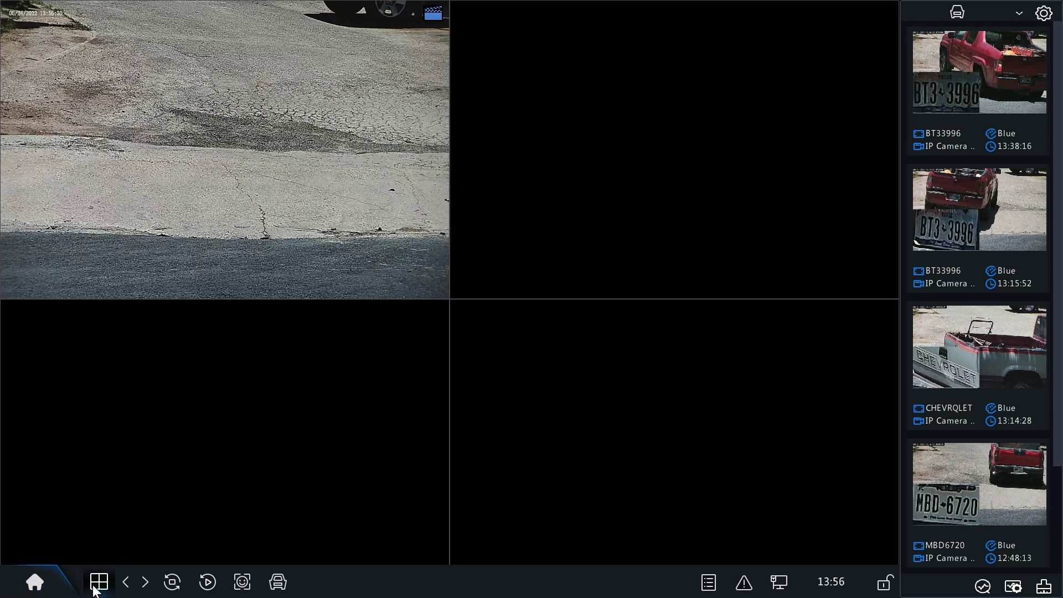
Bring up the grid layout menu from the NVR's bottom toolbar
click(100, 583)
mouse_move(174, 394)
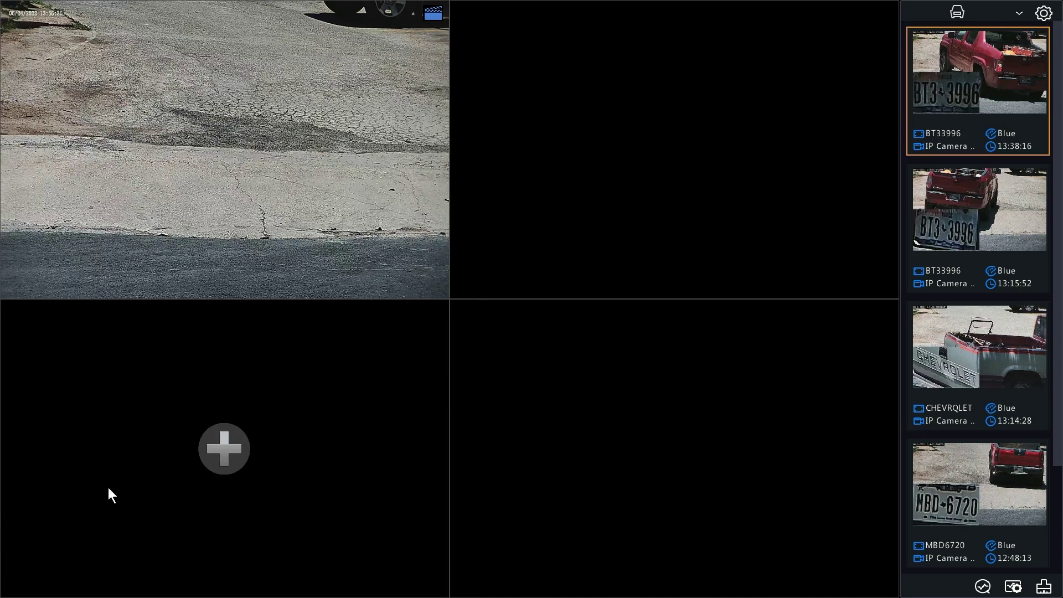
click(99, 581)
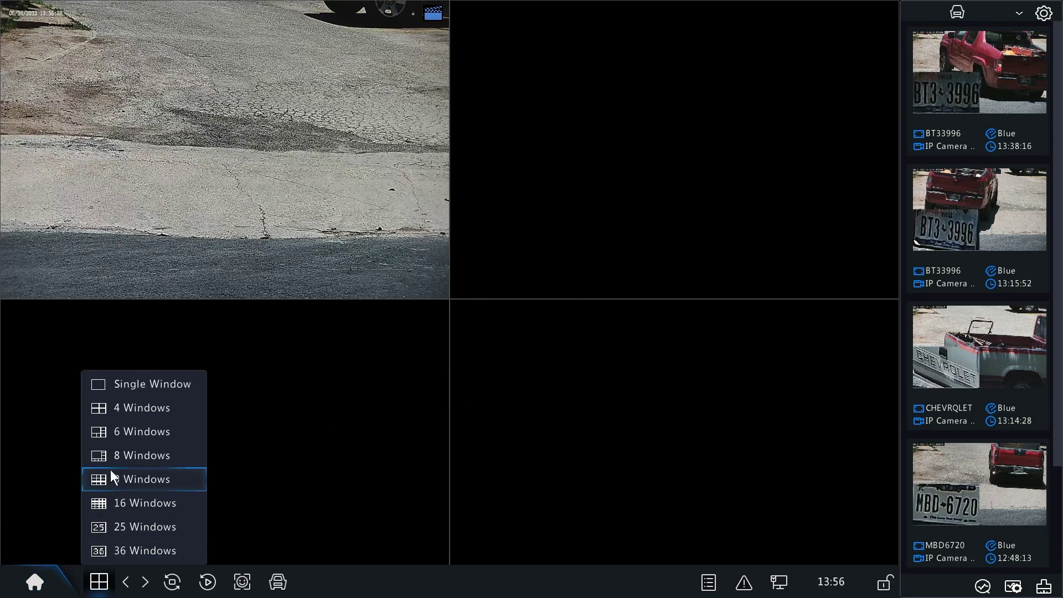
Show IP Camera 01 in a single window and set Preview Mode to Smart
mouse_move(142, 393)
mouse_move(333, 388)
click(381, 388)
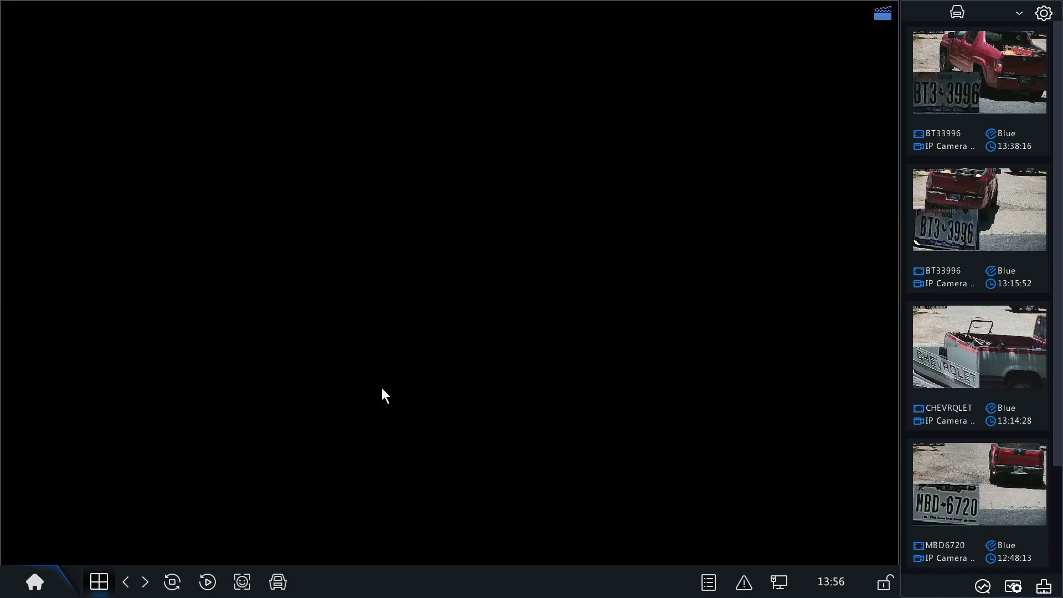
right_click(388, 153)
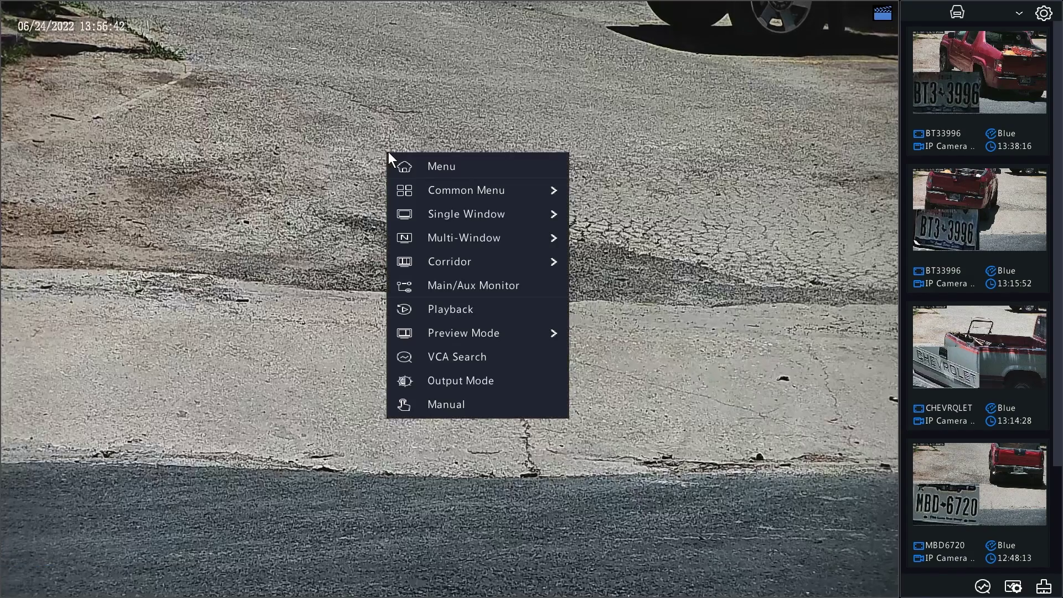
mouse_move(471, 334)
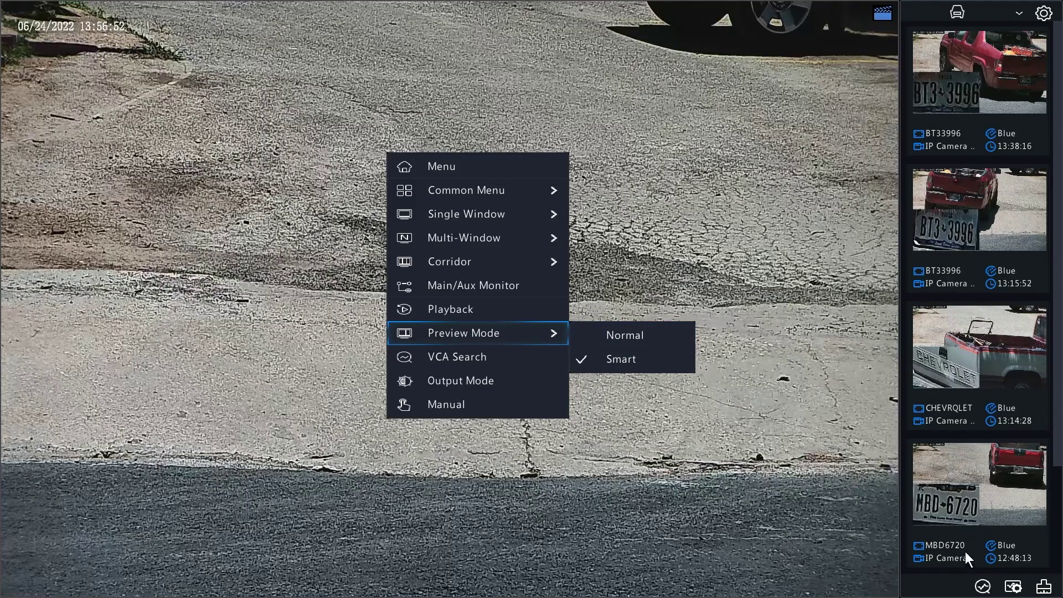
click(683, 164)
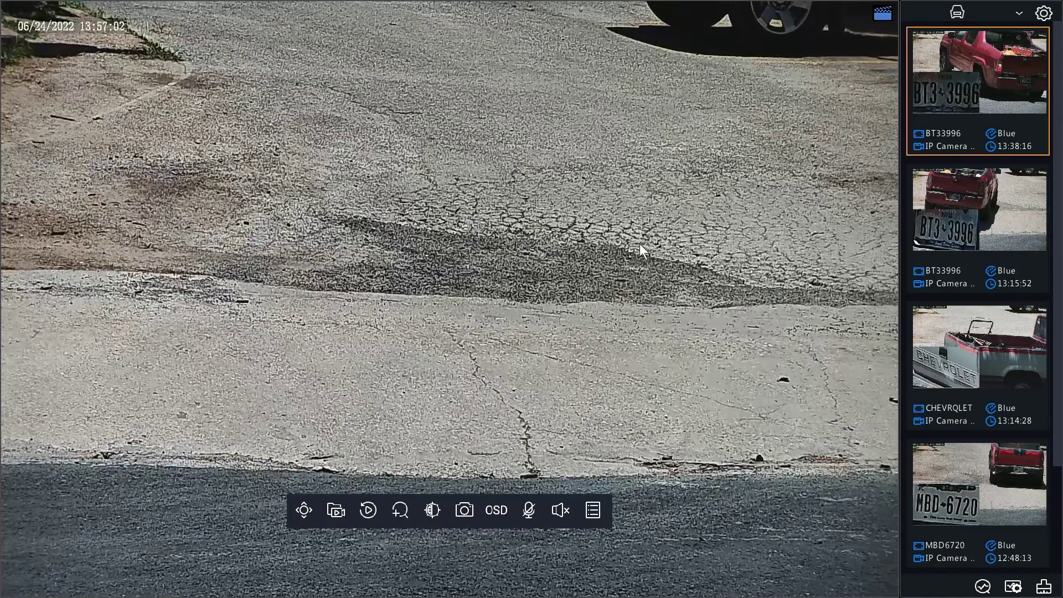
double_click(985, 486)
mouse_move(455, 285)
mouse_down()
mouse_move(460, 432)
mouse_move(626, 432)
mouse_up()
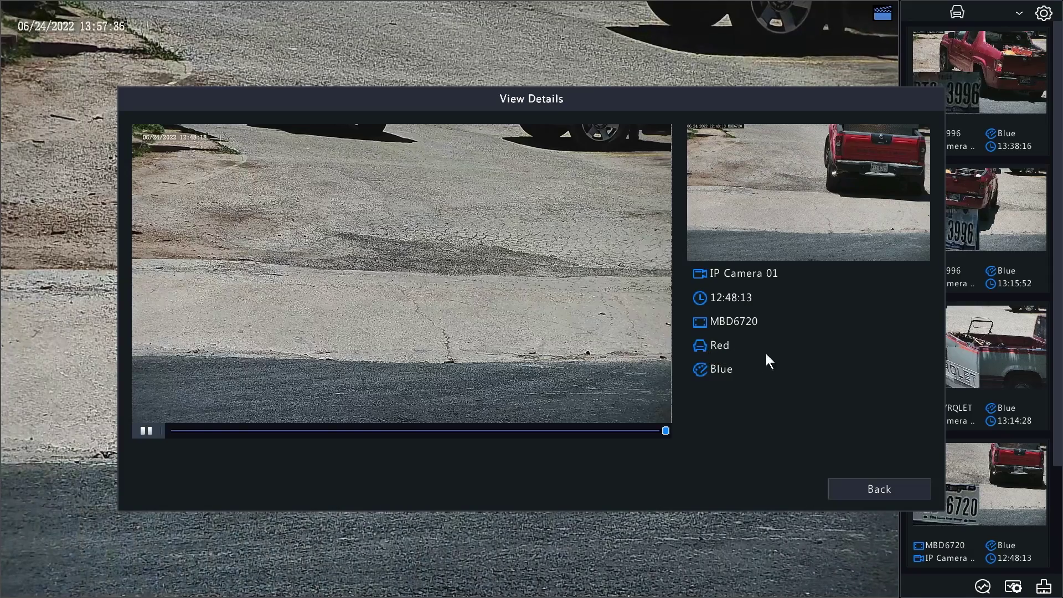
click(865, 495)
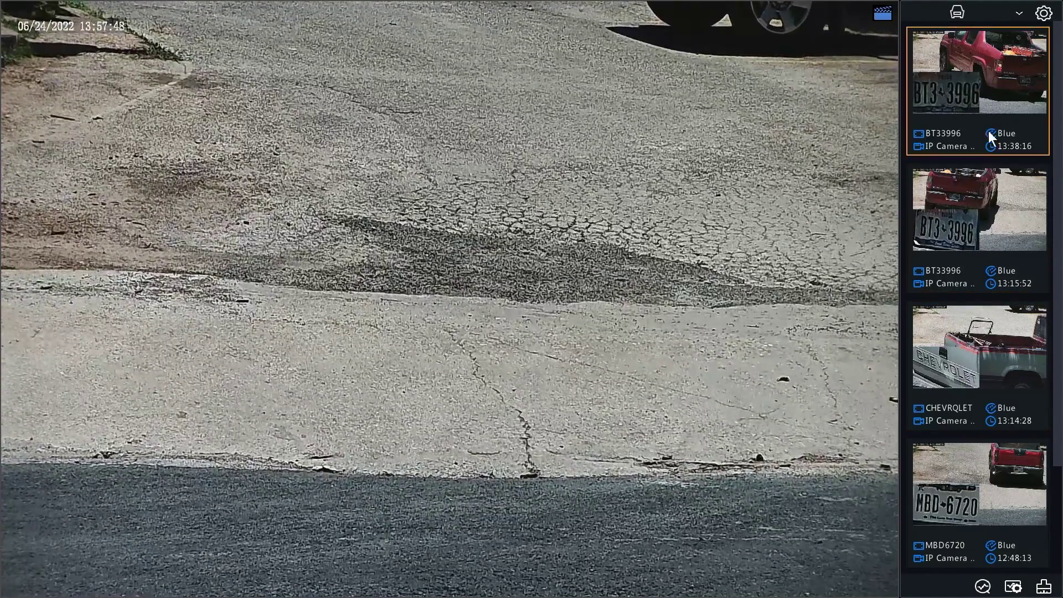
click(979, 489)
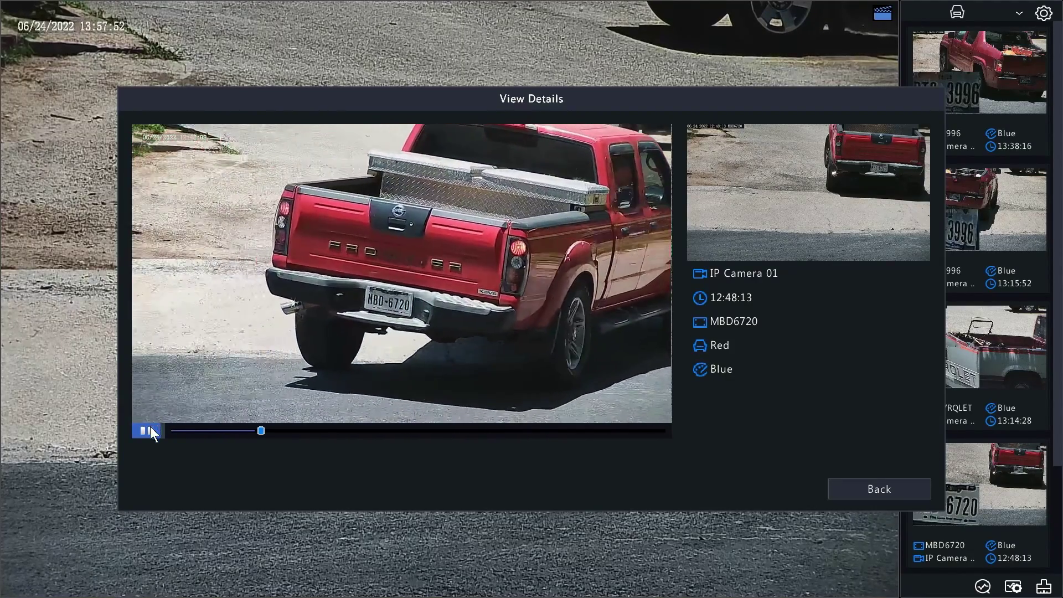
click(148, 432)
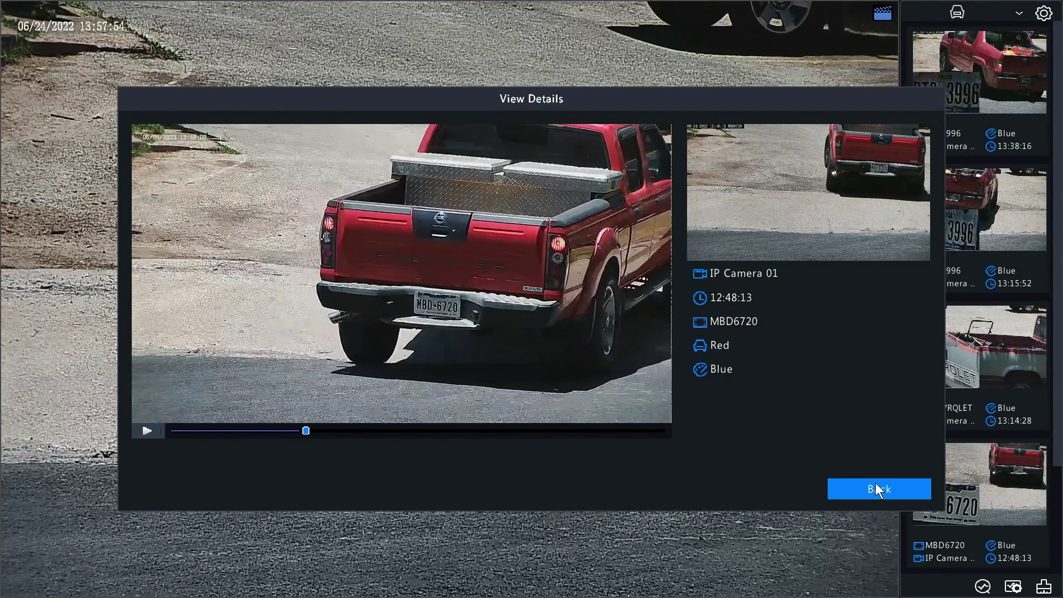
click(876, 483)
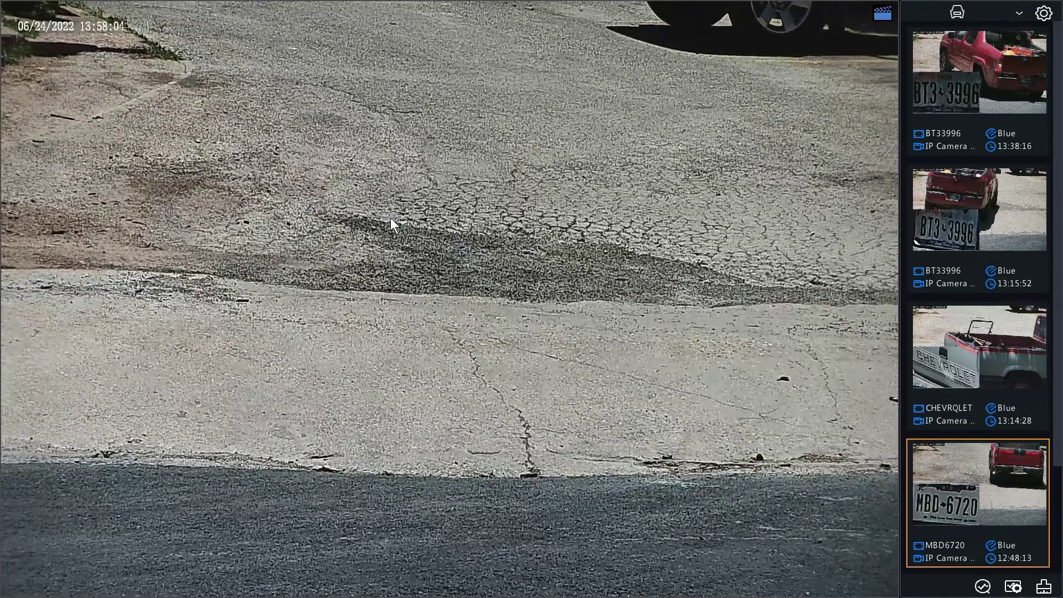
Run a VCA Vehicle Search with all criteria at All, returning 23 captures for 2022-06-24
right_click(322, 138)
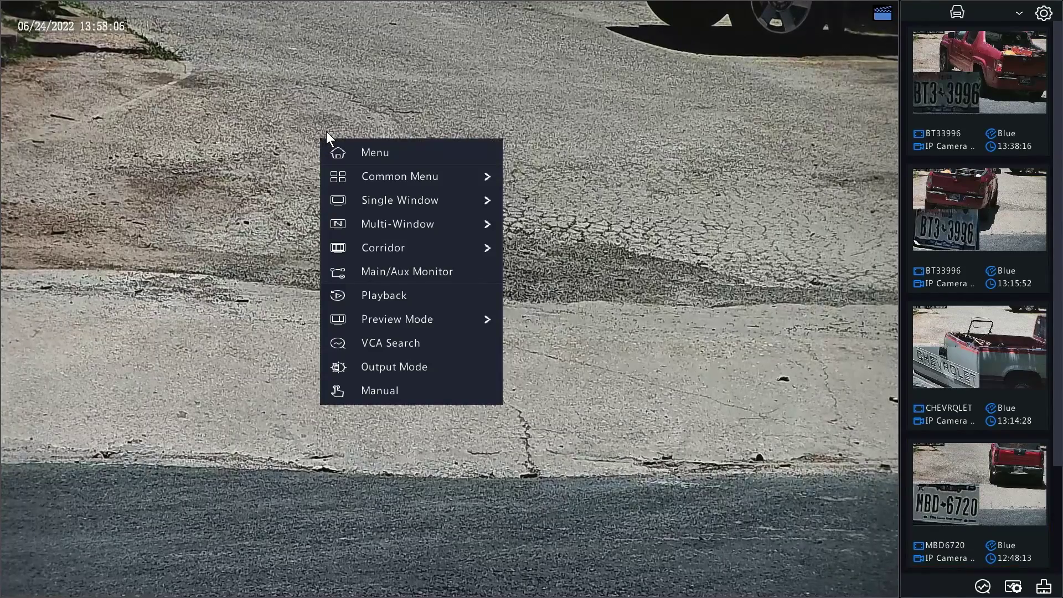
click(381, 343)
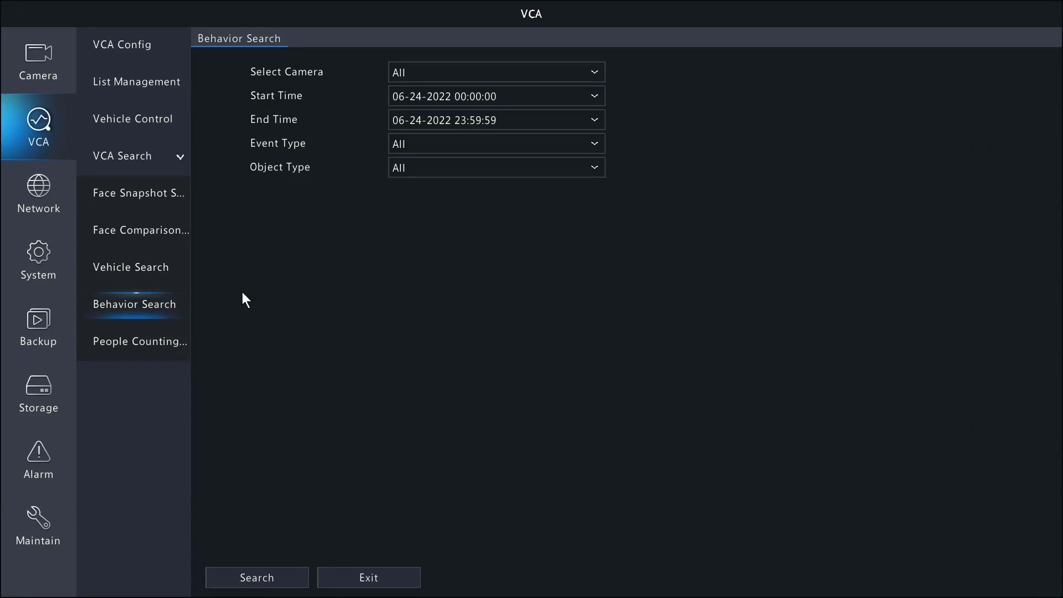
click(126, 271)
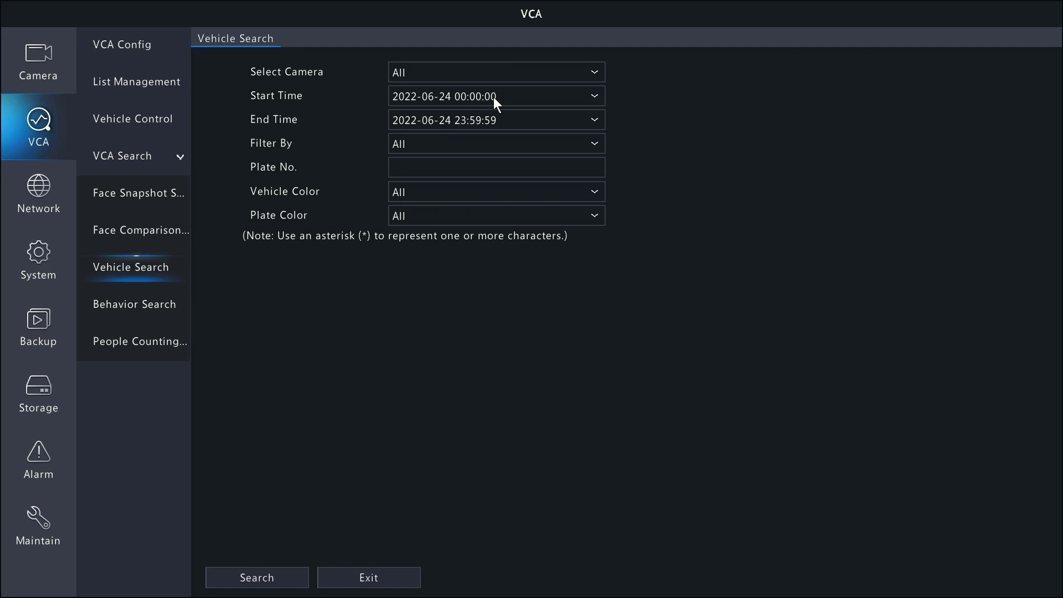
click(424, 173)
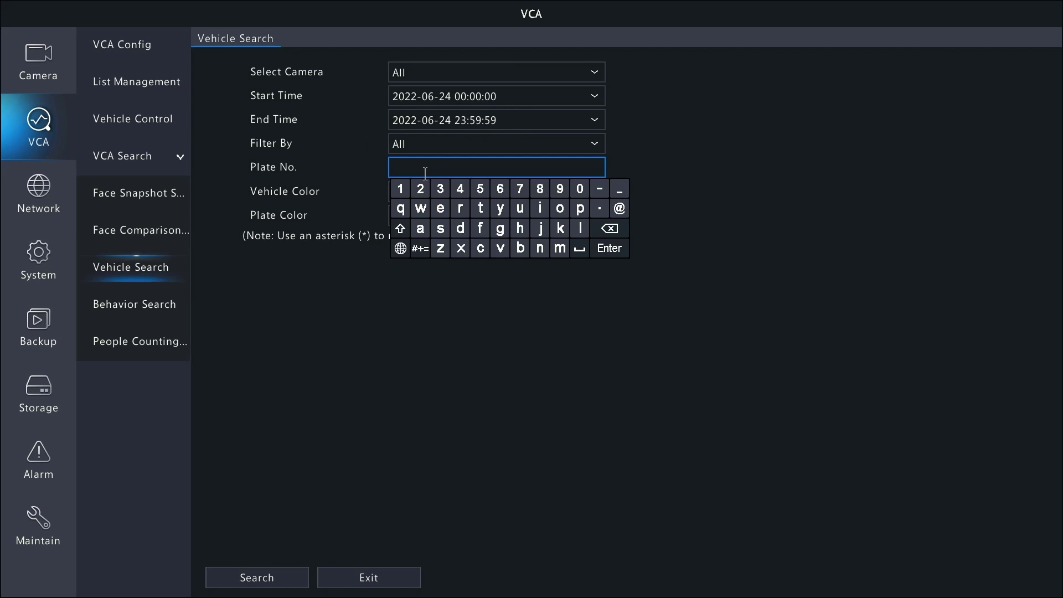
click(733, 137)
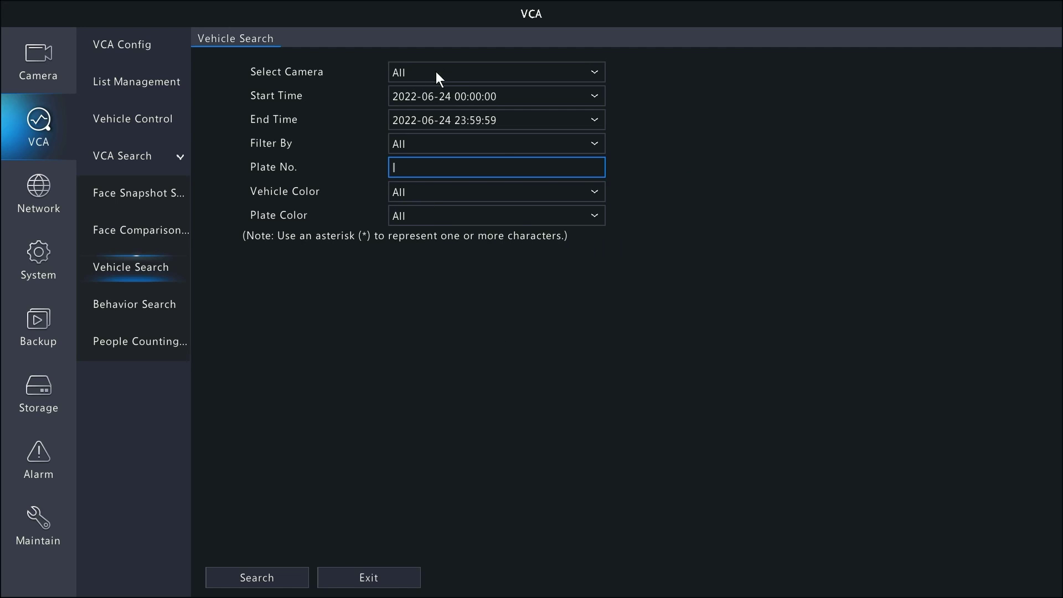
click(270, 582)
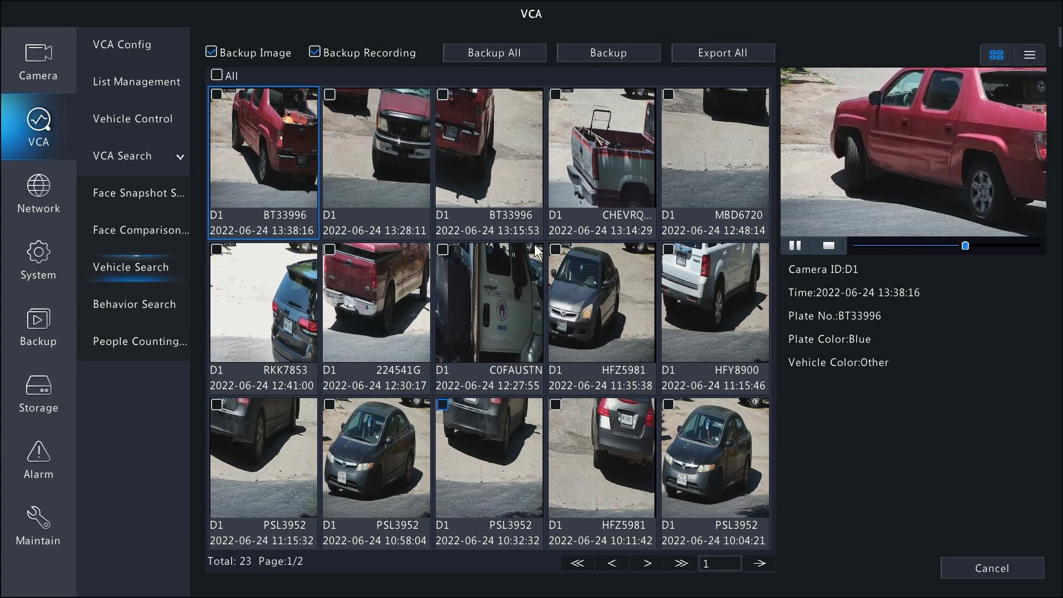
Back up the MBD6720 capture into the LP CAM folder on USB-sdb1, then close the backup window
click(704, 165)
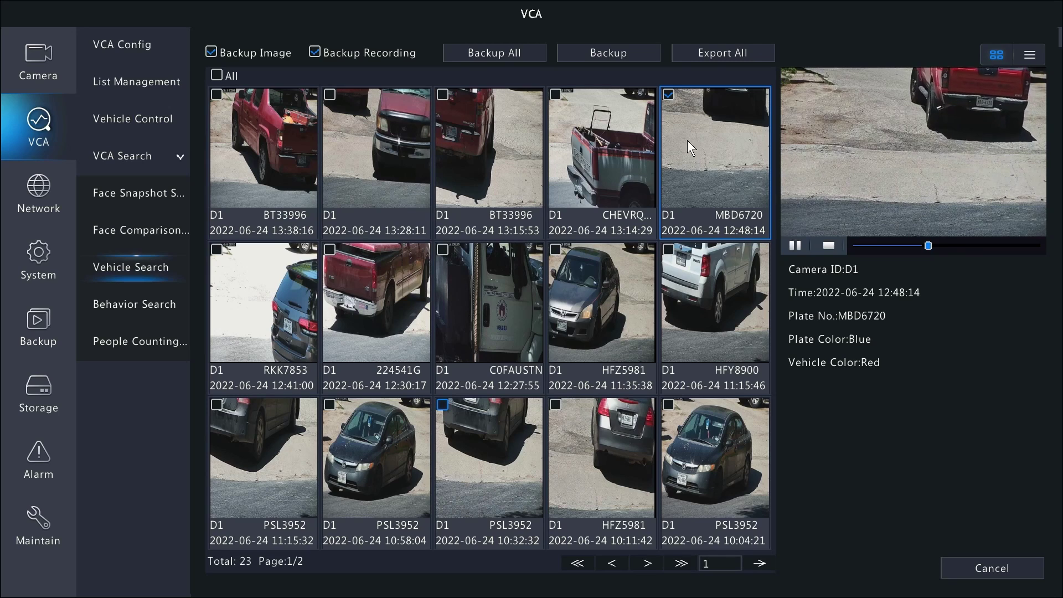
click(605, 52)
click(183, 238)
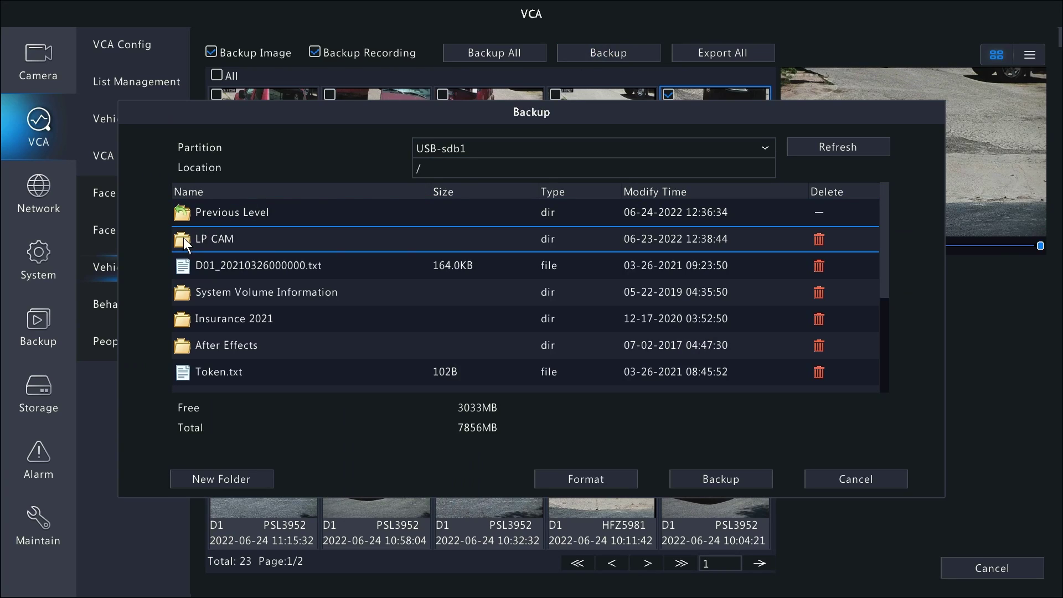
double_click(184, 238)
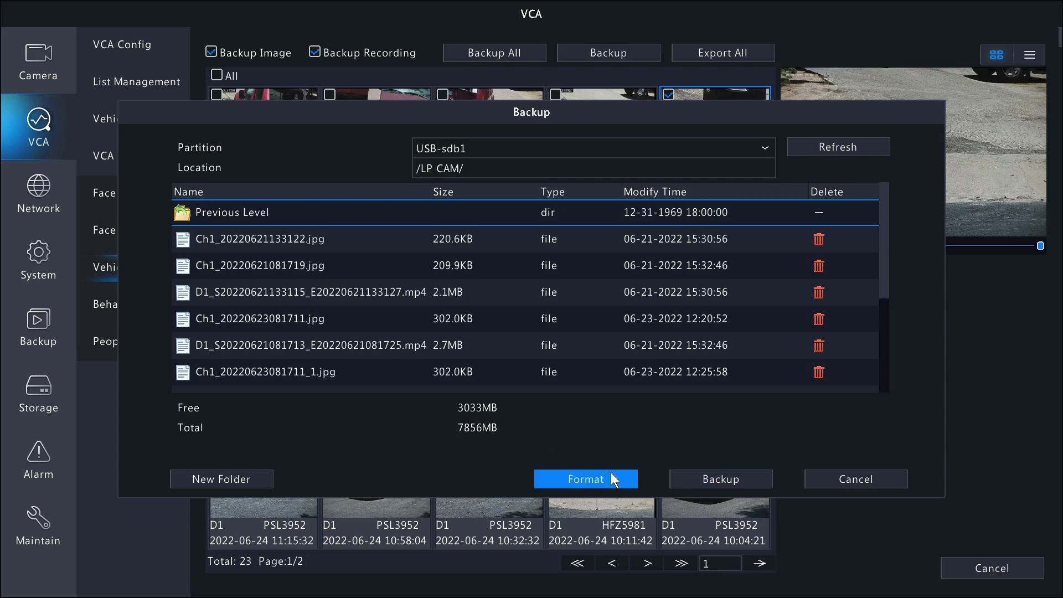
click(726, 480)
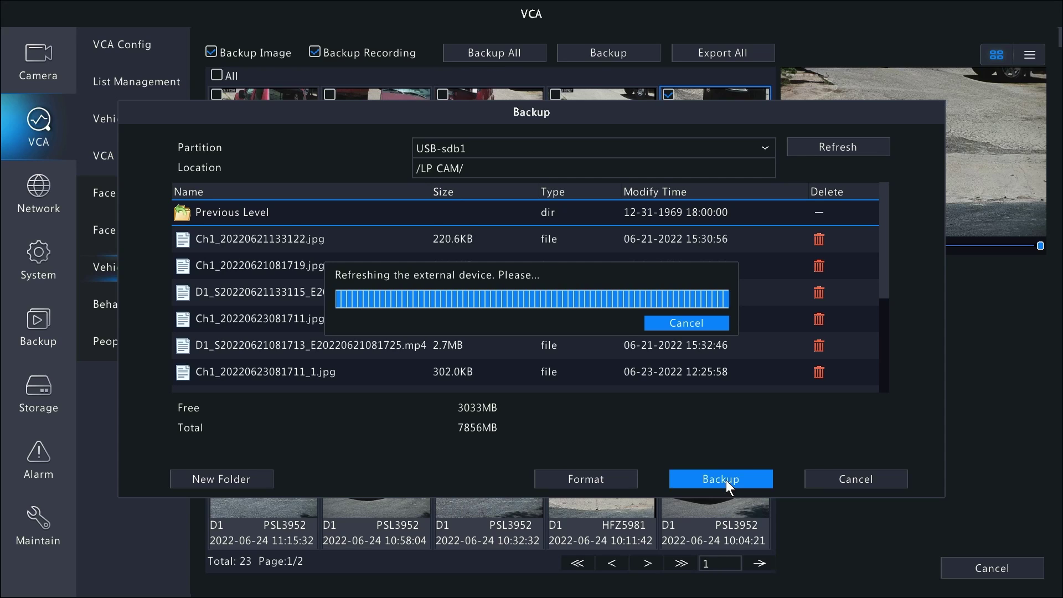
click(865, 480)
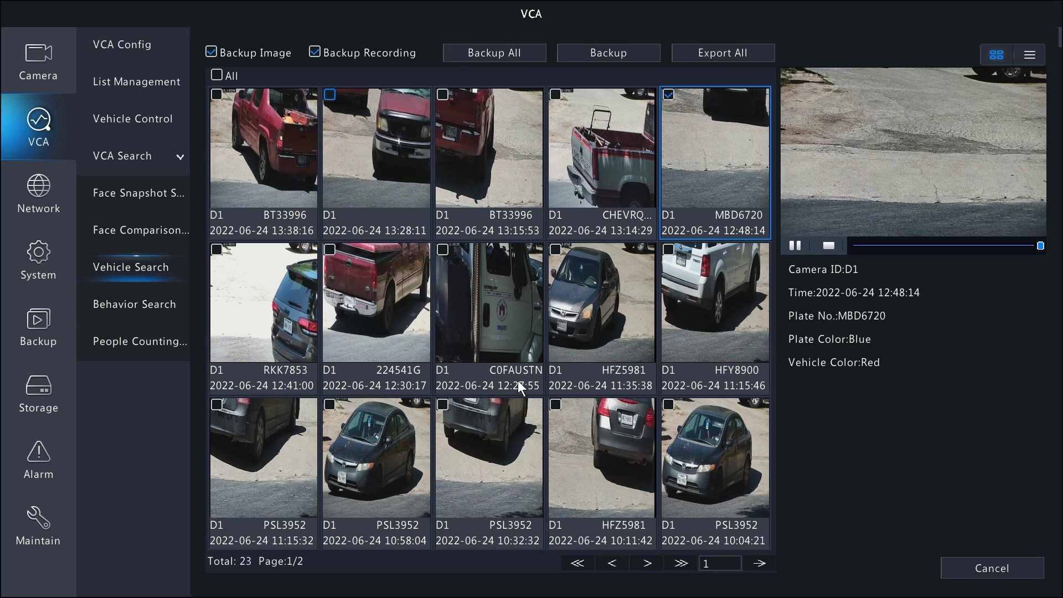
right_click(873, 391)
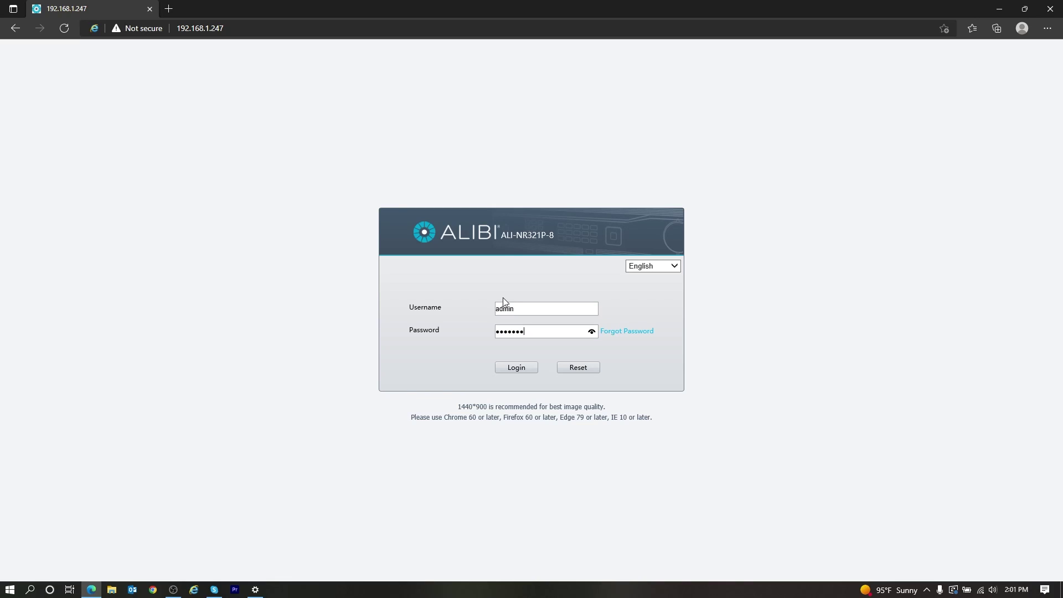
Log in to the NVR web interface and open Smart > VCA Search
key(Return)
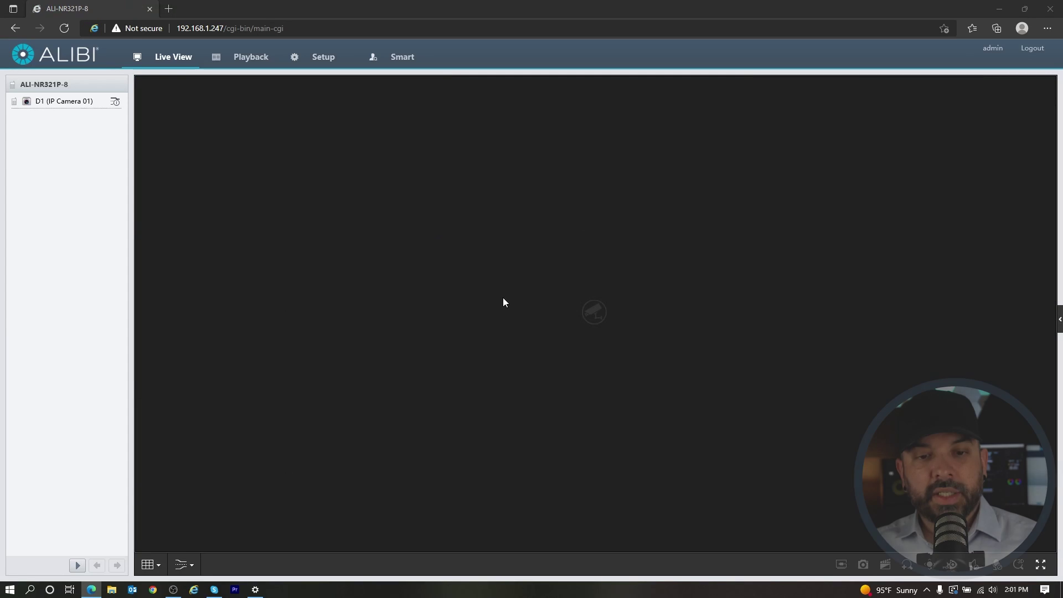
click(28, 105)
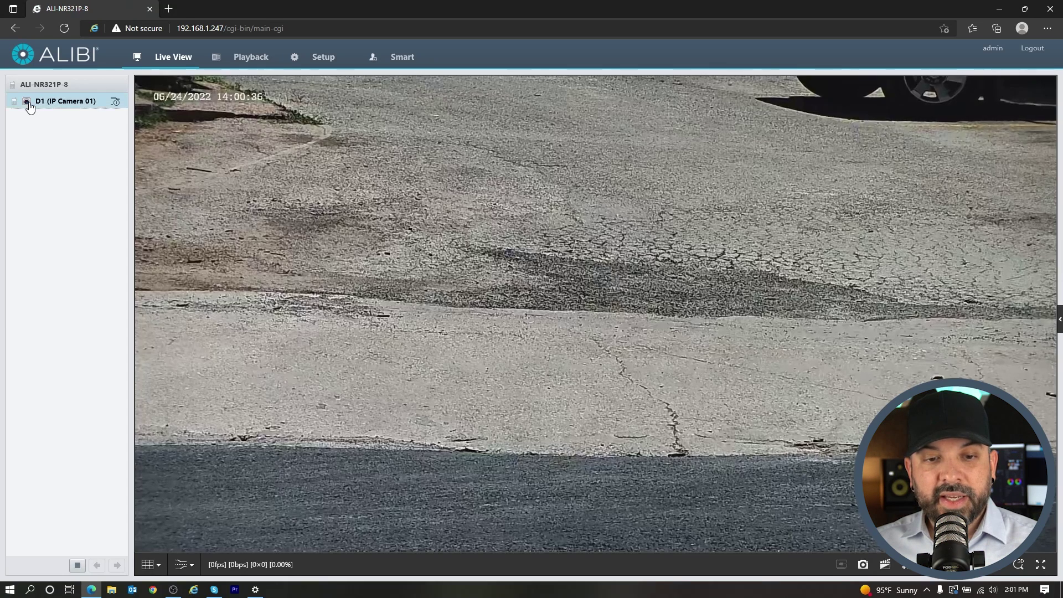
click(29, 107)
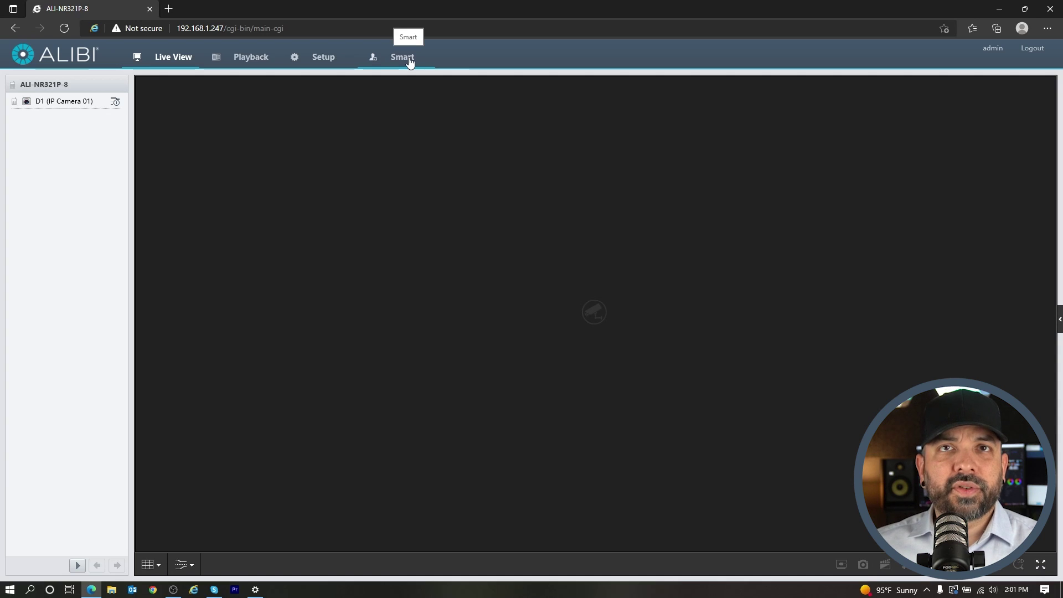
click(410, 62)
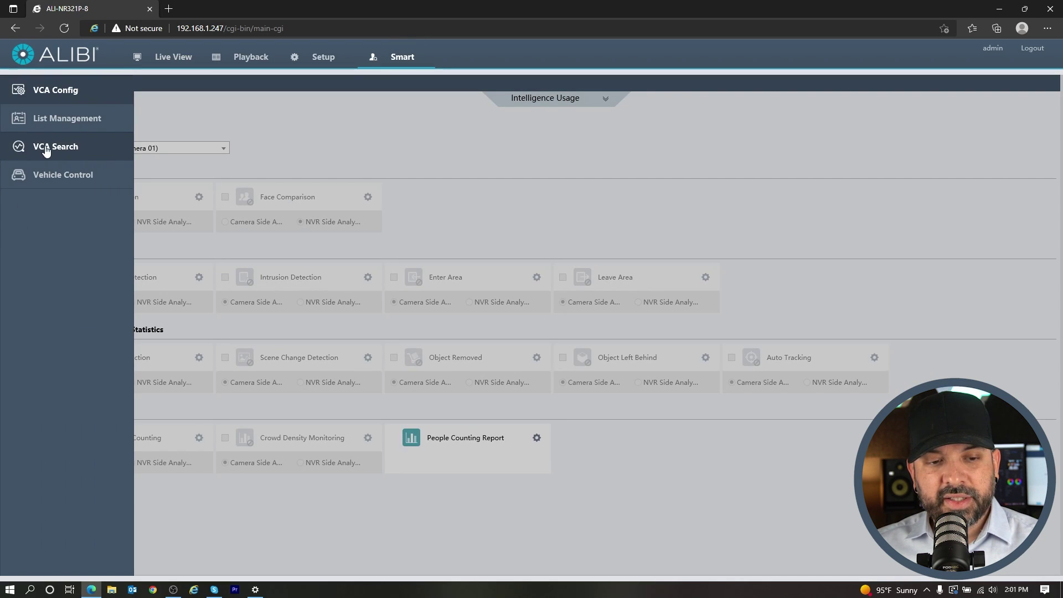
click(46, 150)
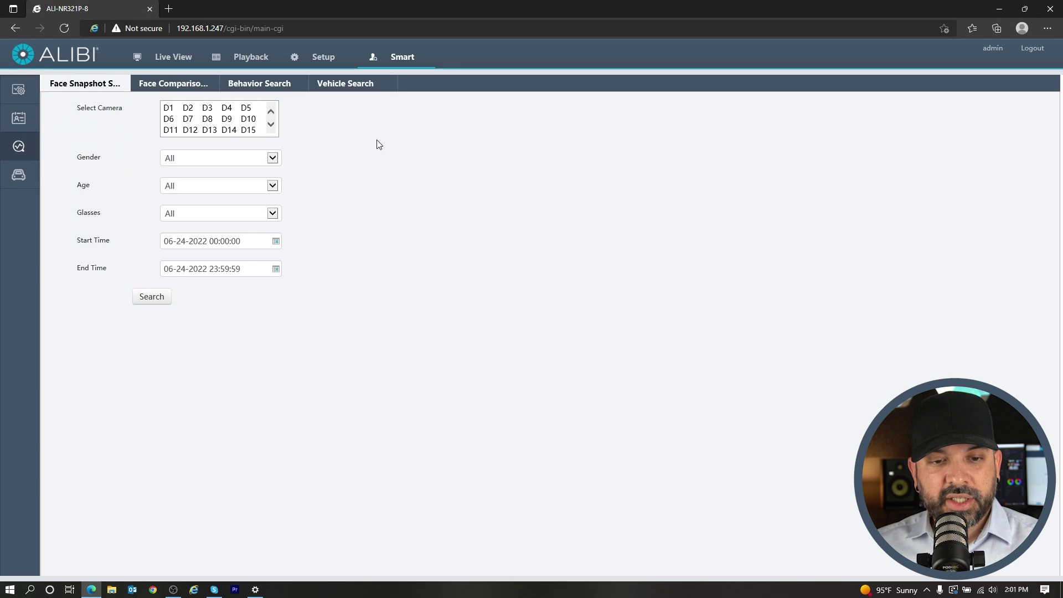
Run a Vehicle Search limited to camera D1, returning three pages of plate captures
click(337, 90)
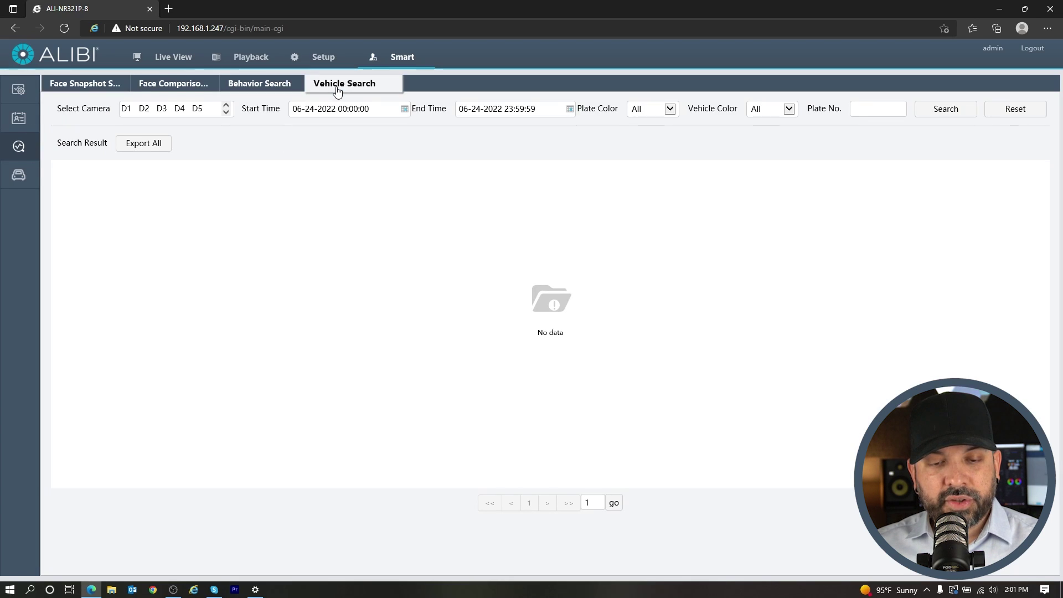
click(219, 113)
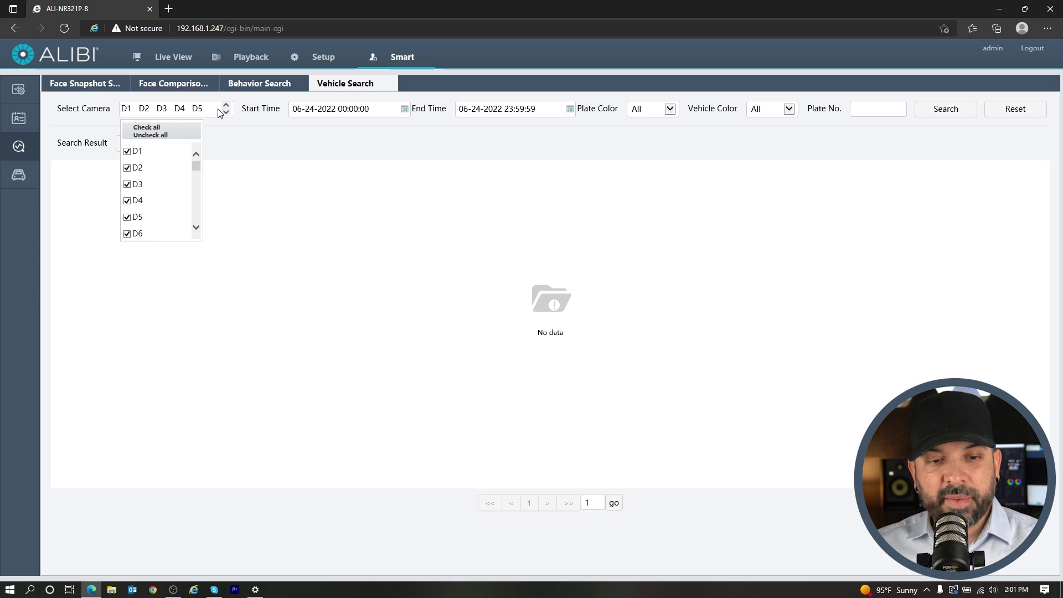
click(142, 135)
click(133, 151)
click(233, 142)
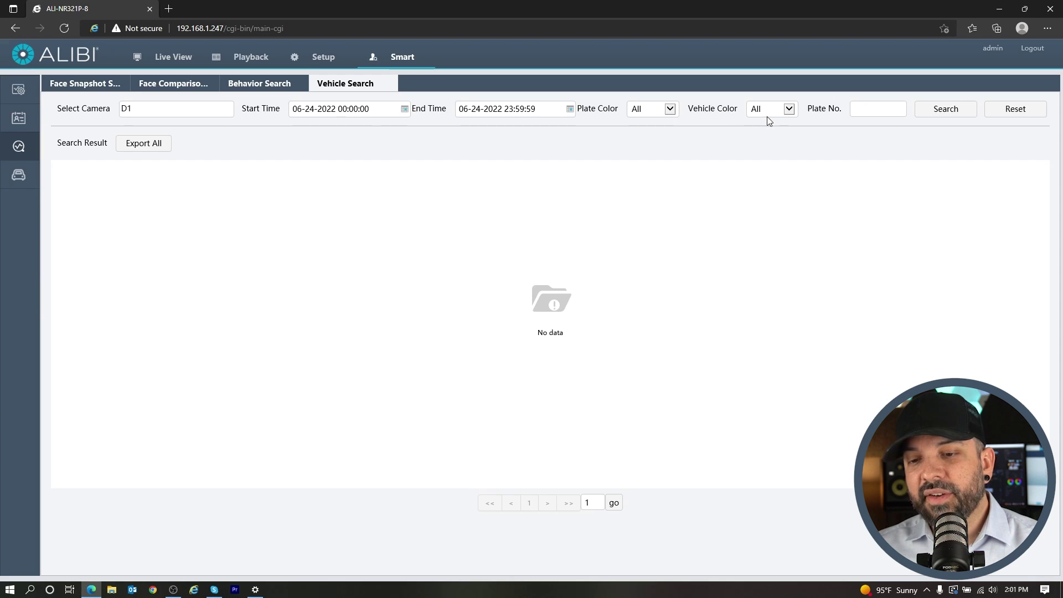
click(865, 109)
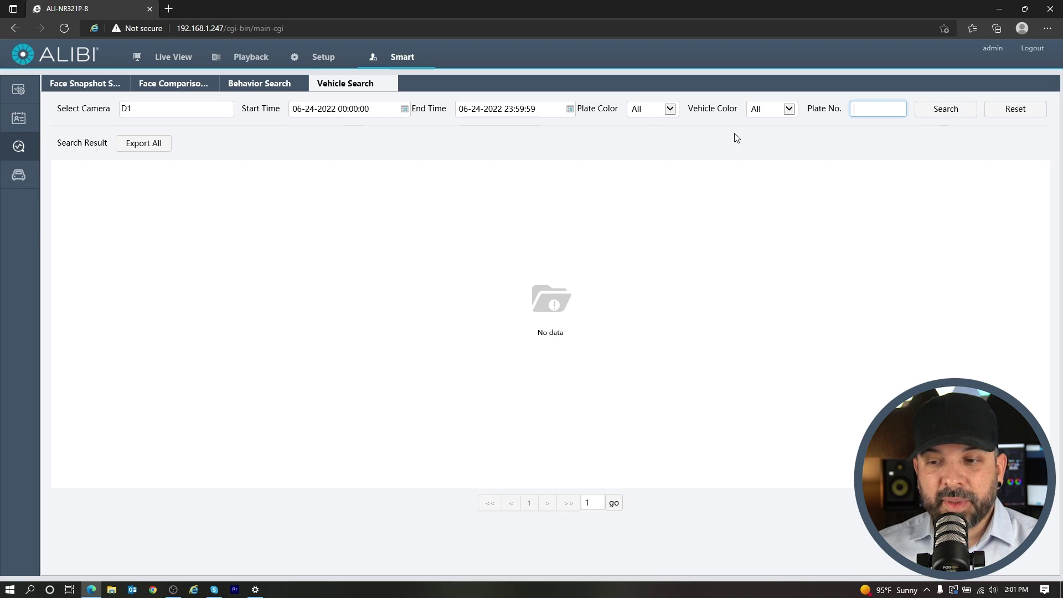
click(953, 113)
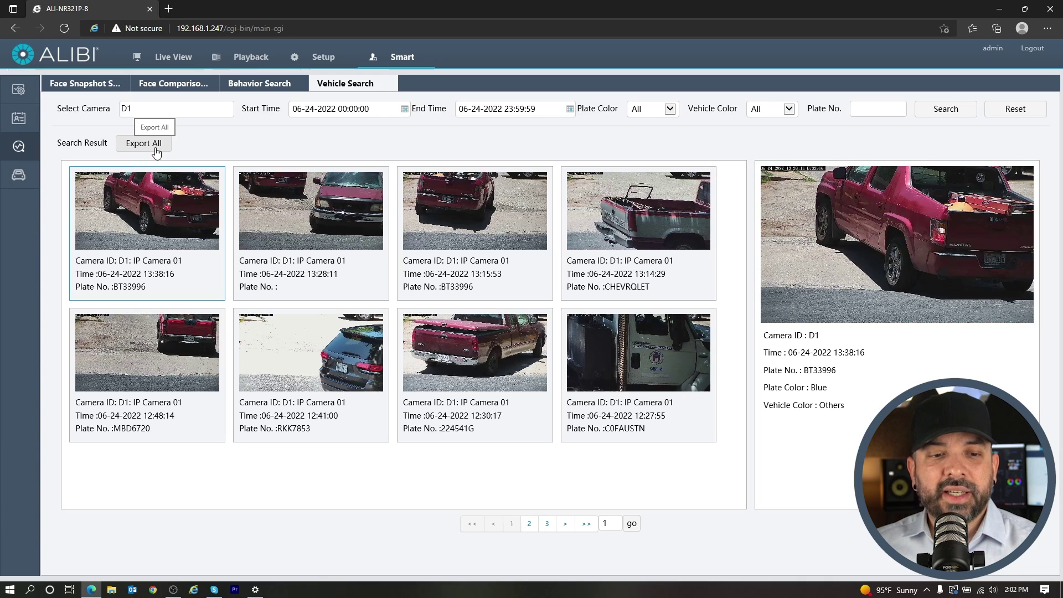
Preview the 13:28:11, 13:15:53 and CHEVRQLET captures, ending on the red MBD6720 at 12:48:14
click(155, 151)
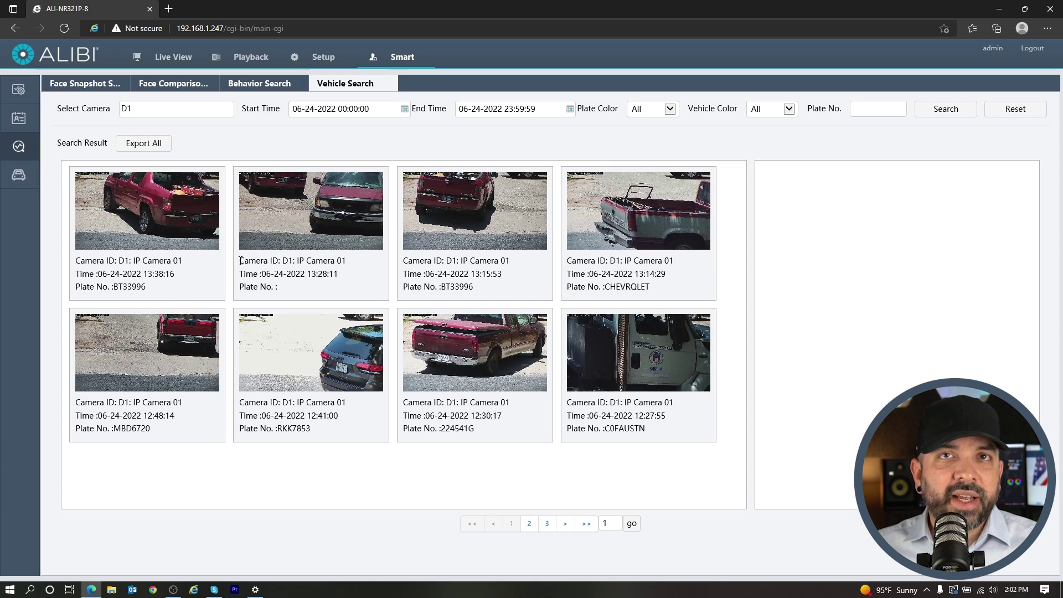
click(314, 239)
click(476, 240)
click(592, 236)
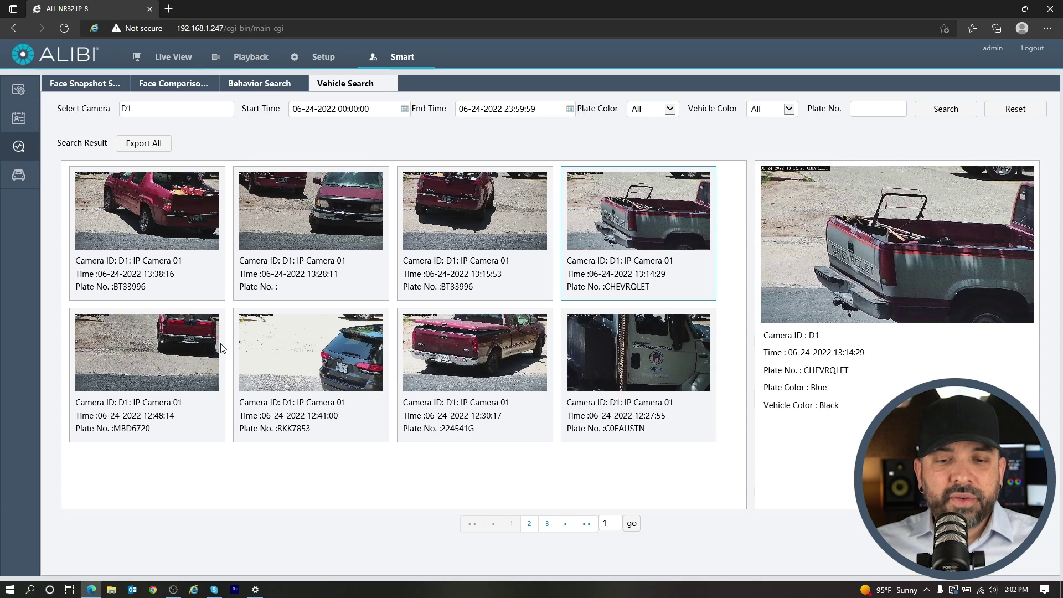
click(184, 356)
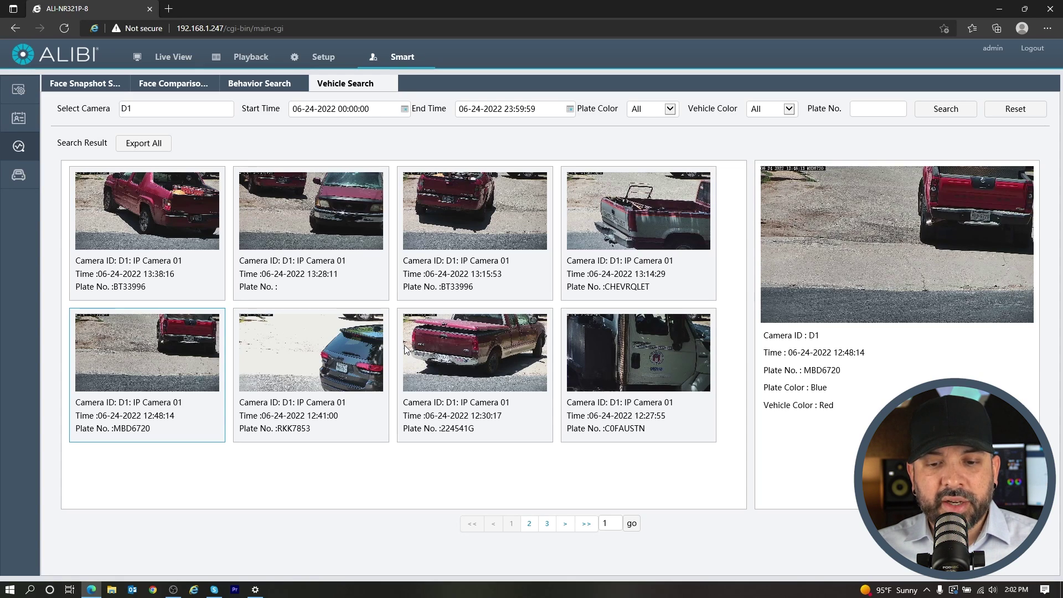
Open the camera's Live View page at 192.168.1.114 in a new tab, dismissing the IE-mode notice
click(169, 9)
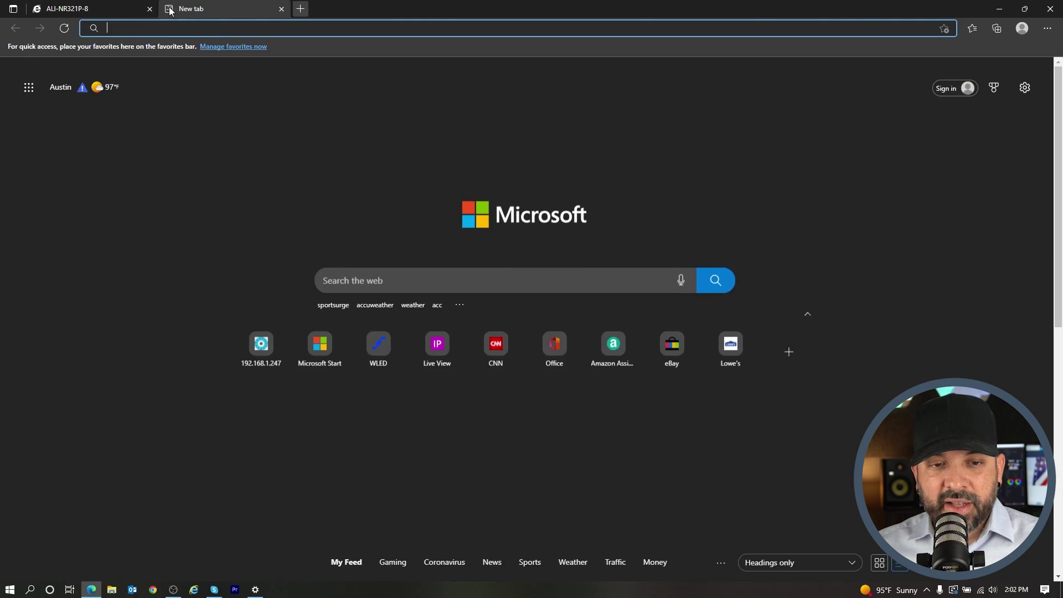
text(192.168.1.247)
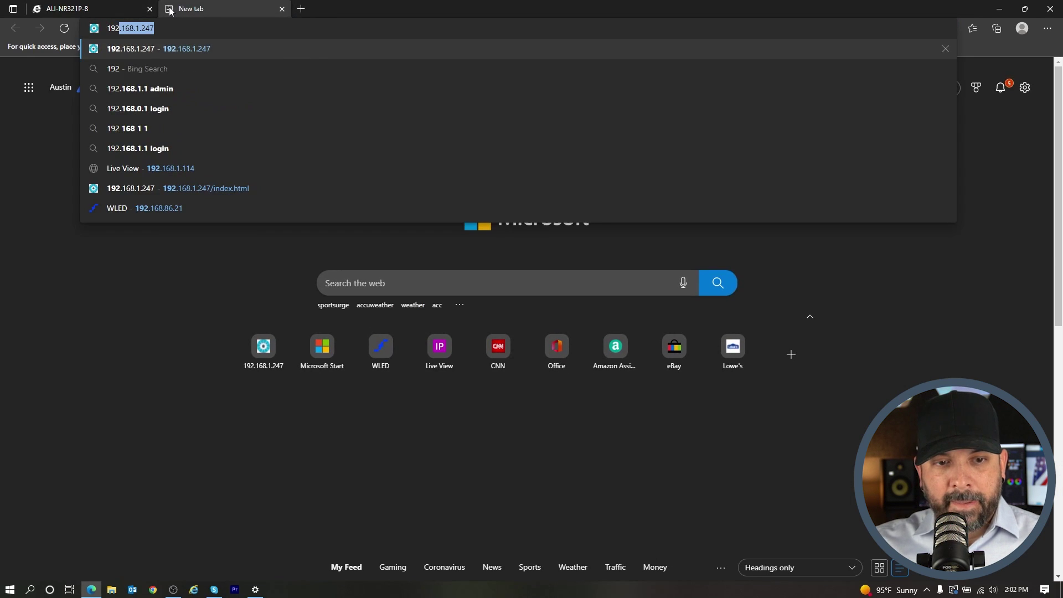
click(117, 167)
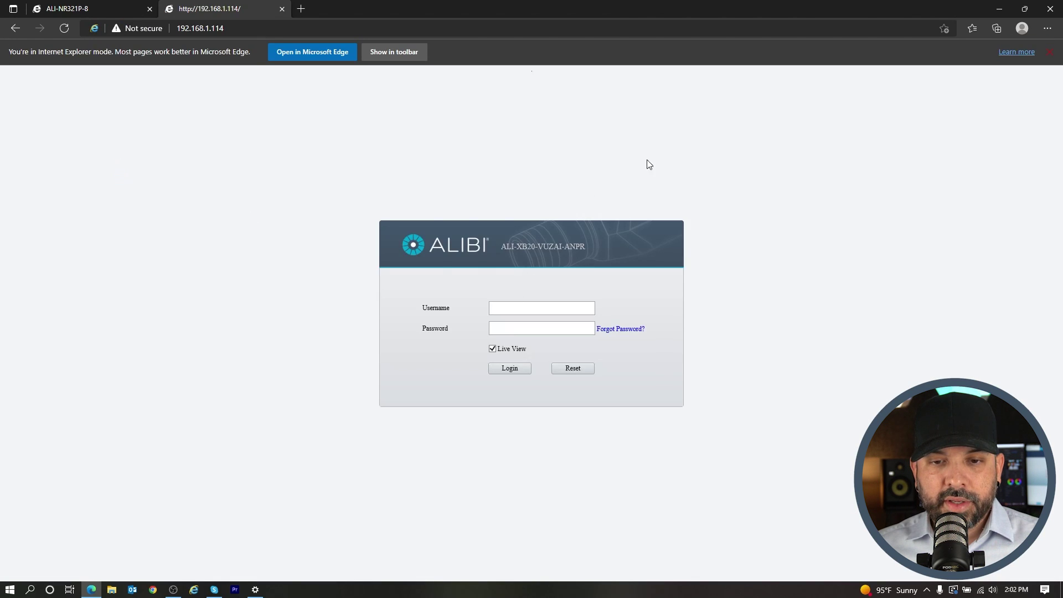
click(1052, 52)
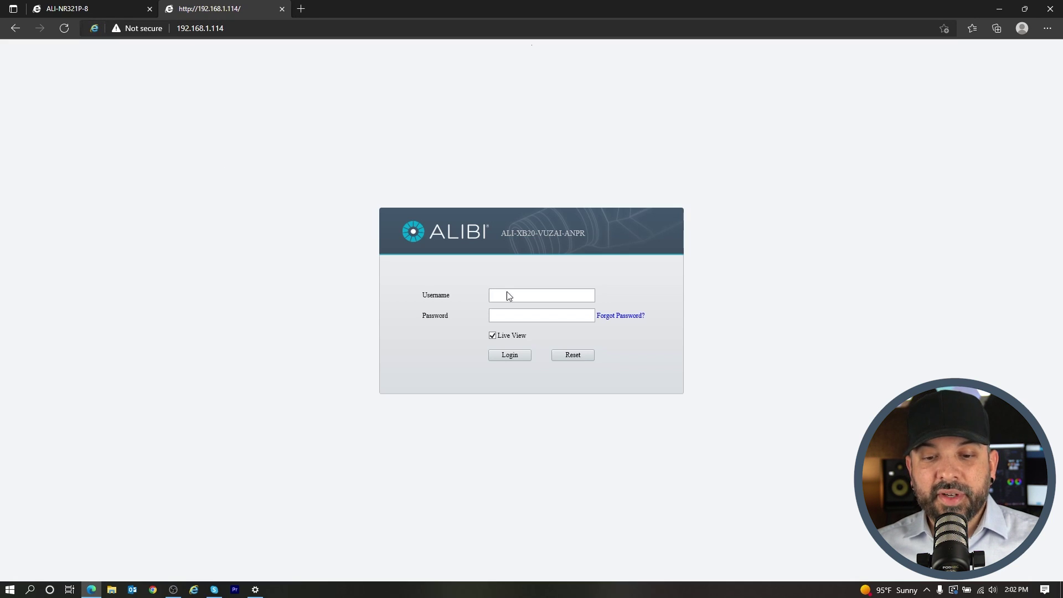
Log in to the camera with its username and password
text(admin)
key(Tab)
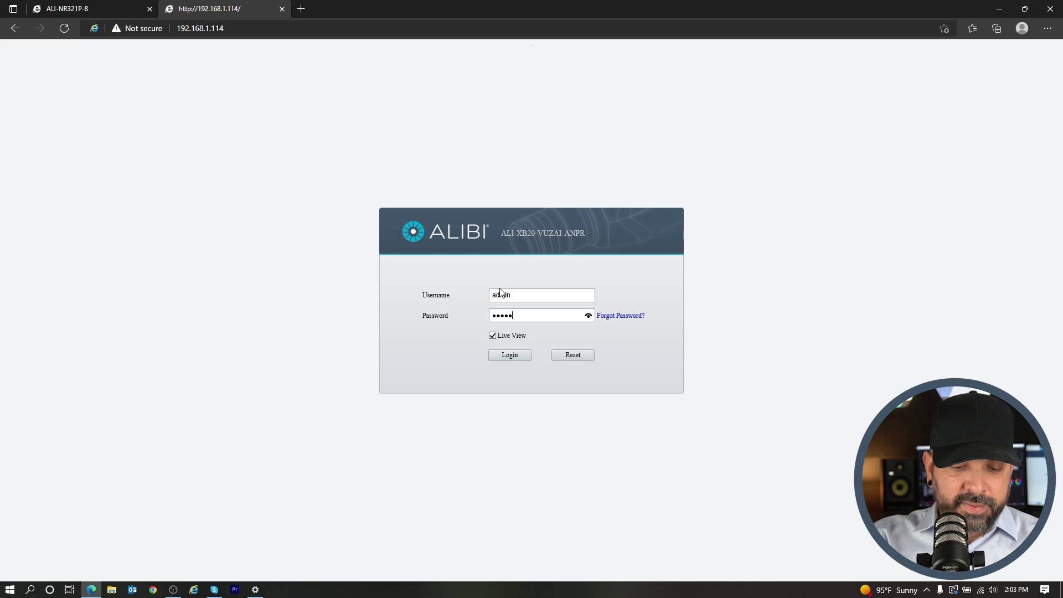
key(Return)
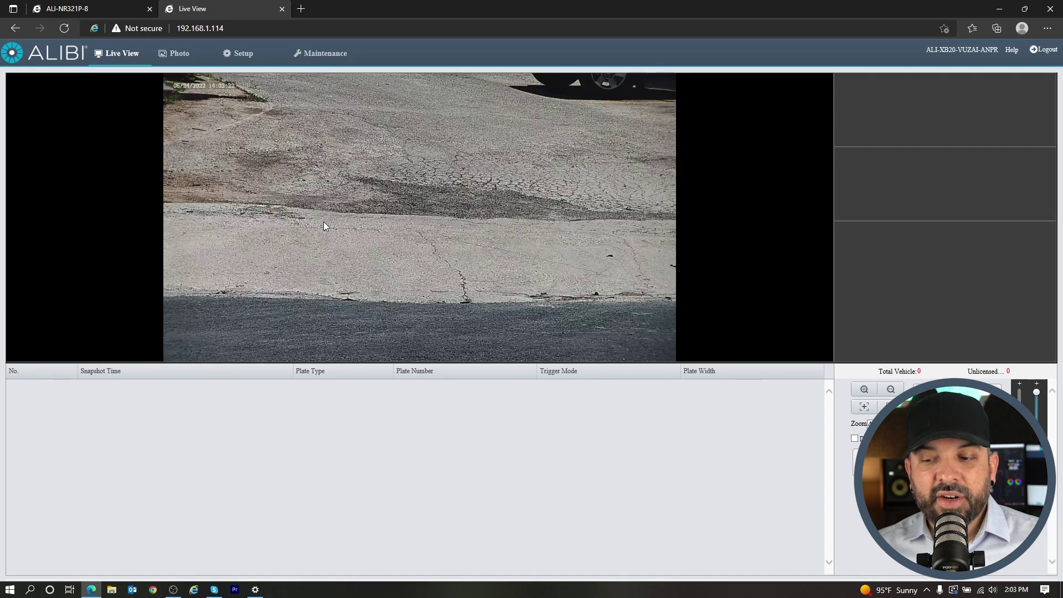
On the Photo page, expand 192.168.1.114 > Server1 > photo > 20220623 > 1957
click(178, 54)
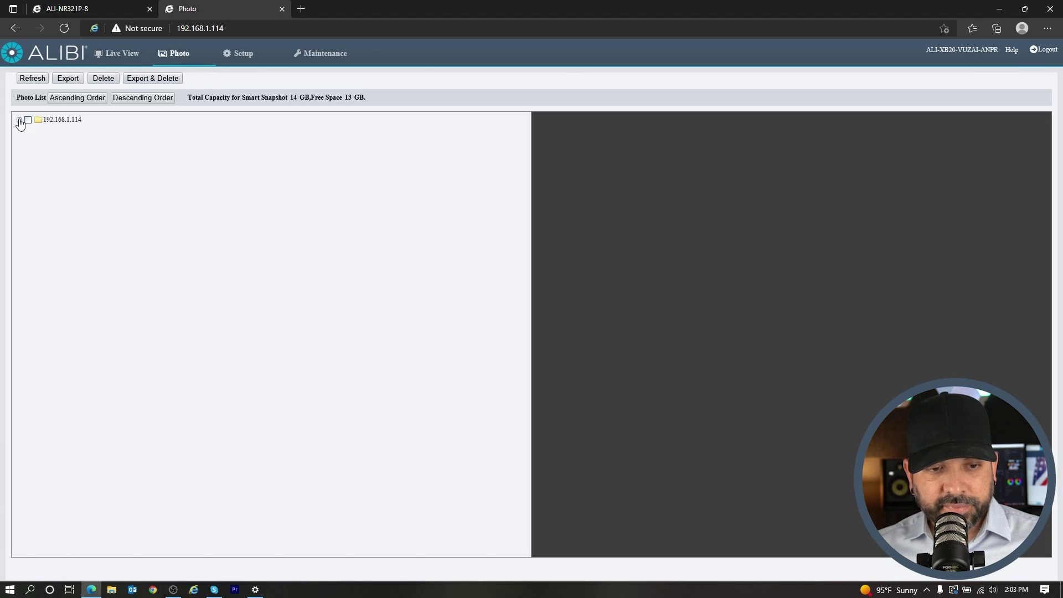
click(19, 120)
click(29, 129)
click(39, 139)
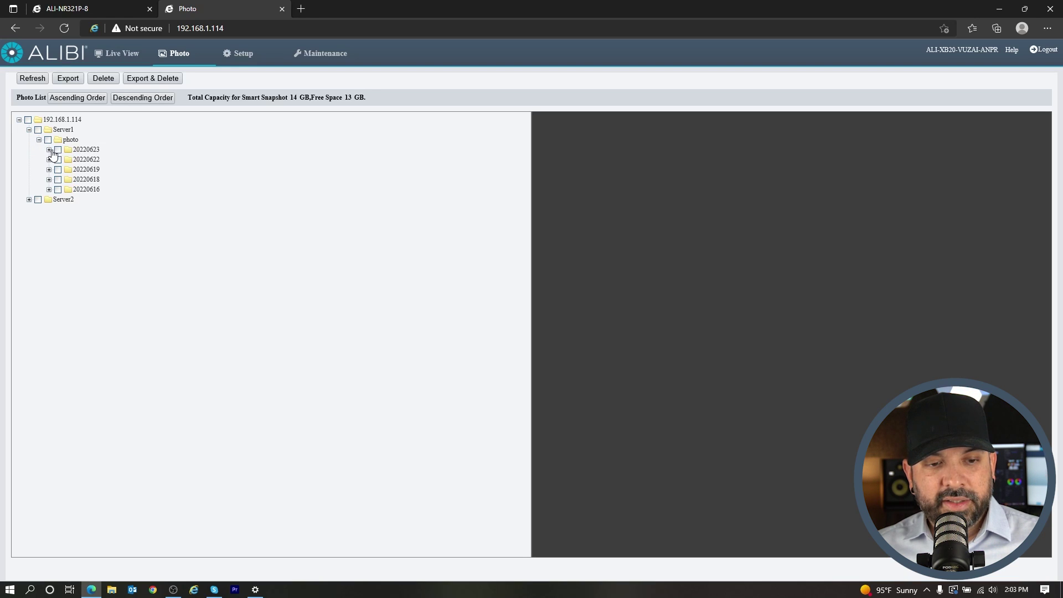
click(49, 150)
click(58, 160)
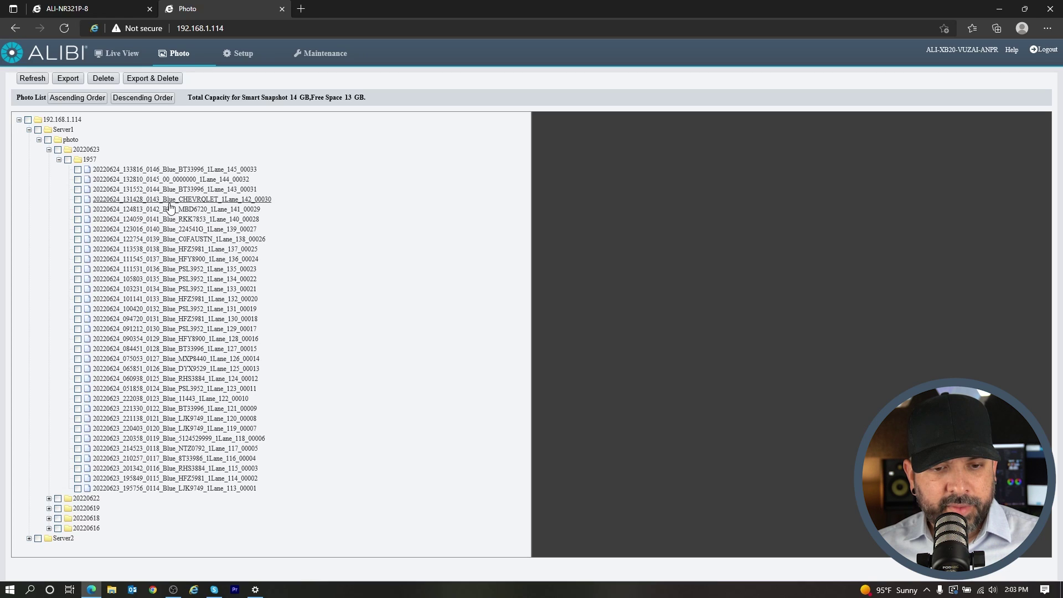
Preview the BT33996 and MBD6720 plate photos and tick MBD6720 for export
click(157, 190)
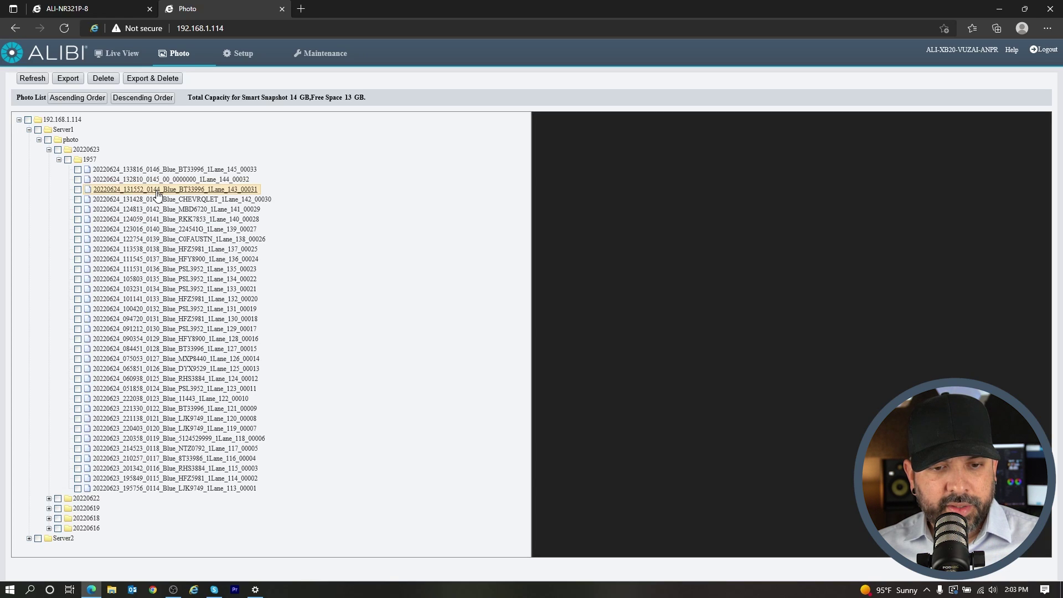
click(157, 213)
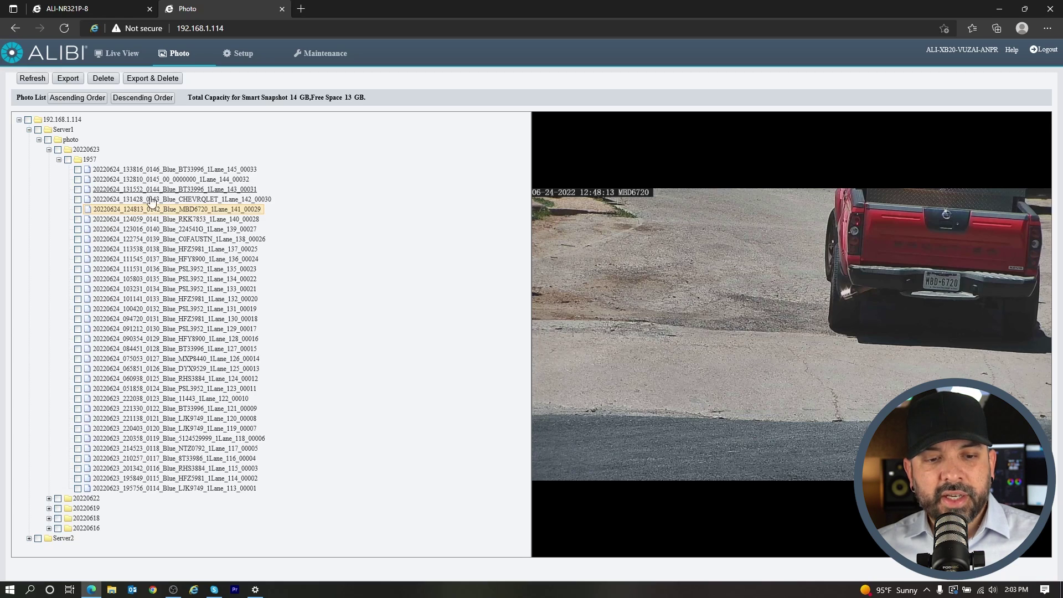
click(78, 209)
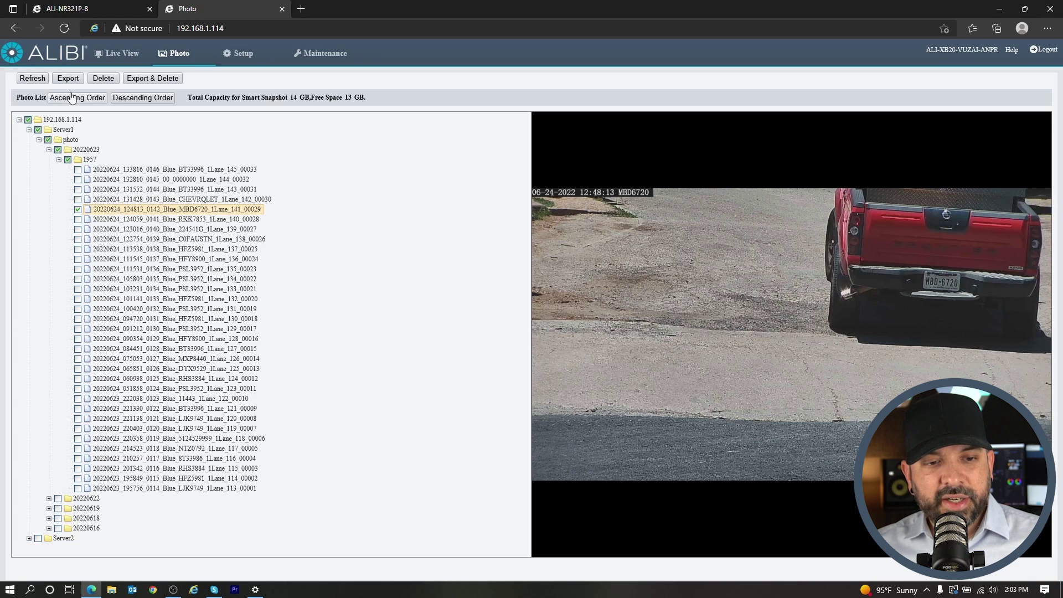